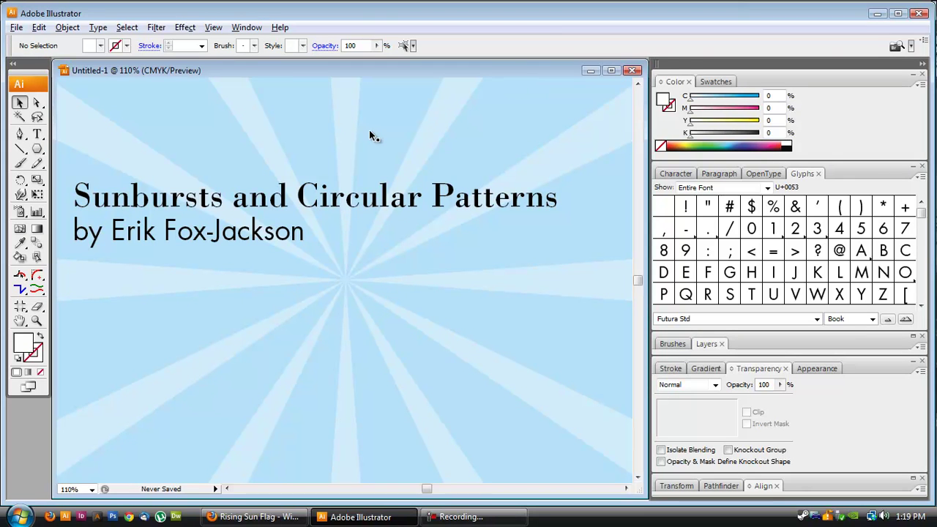
# Clear the sunburst and title artwork, then check the Rising Sun Flag reference page.
pyautogui.hotkey('ctrl', 'a')
pyautogui.press('Delete')
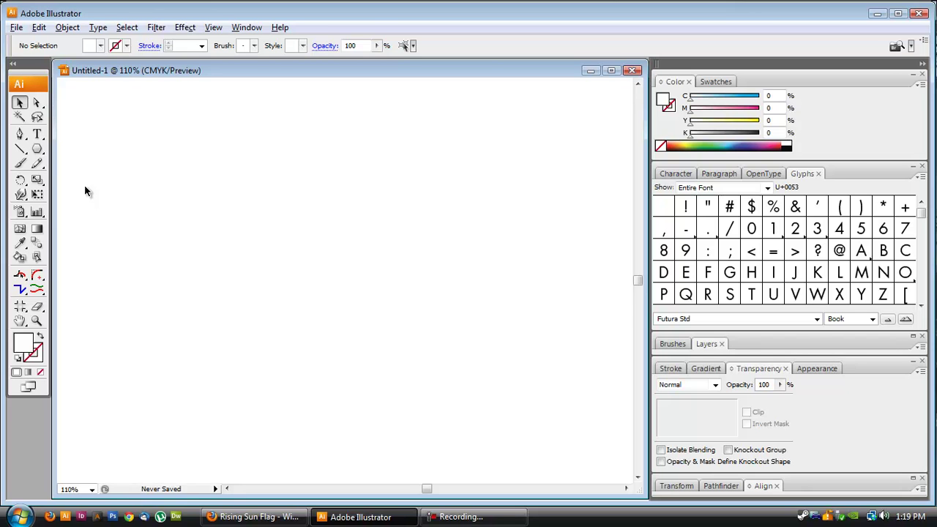
pyautogui.click(220, 516)
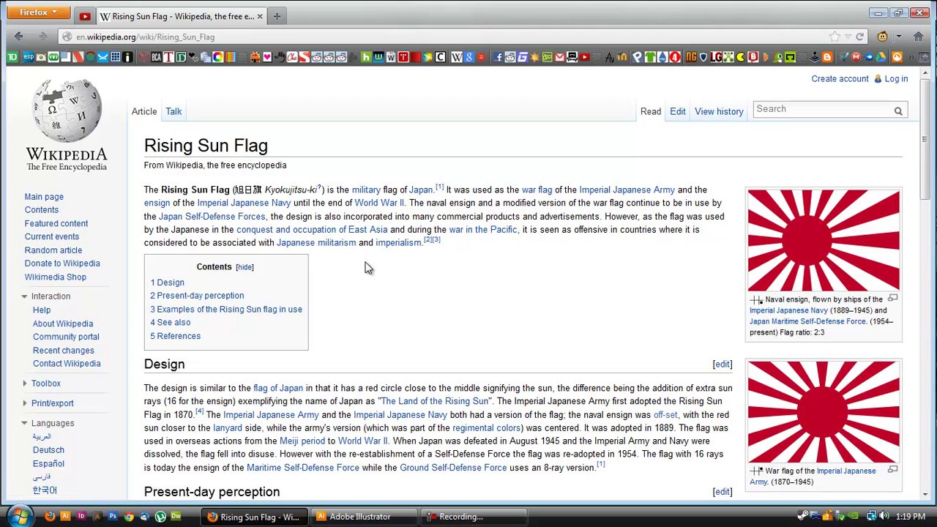
pyautogui.hotkey('alt', 'Tab')
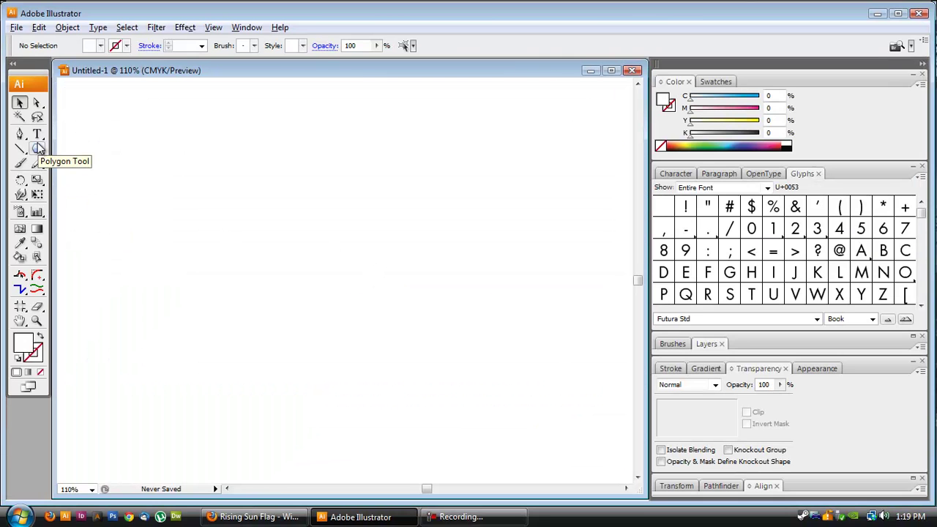
# Draw a circle and give it a black stroke instead of a fill.
pyautogui.click(38, 150)
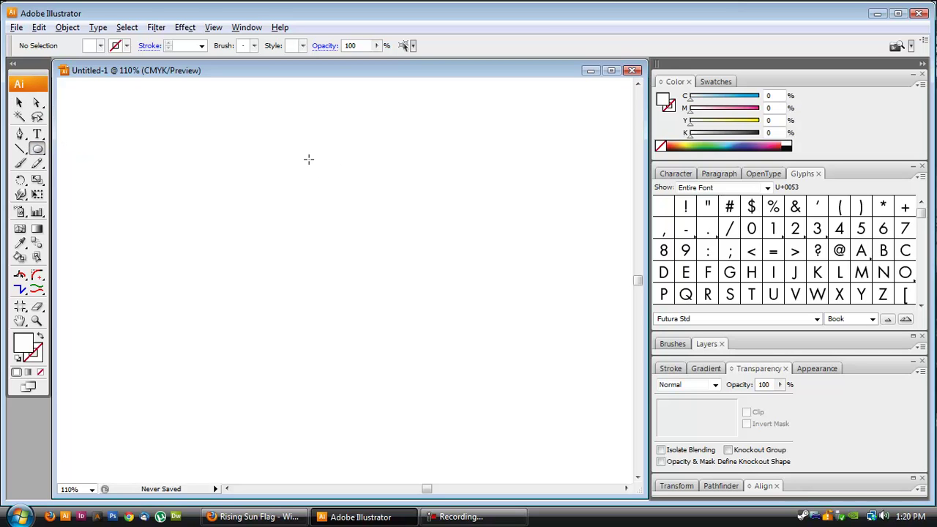
pyautogui.moveTo(202, 205); pyautogui.dragTo(359, 398)
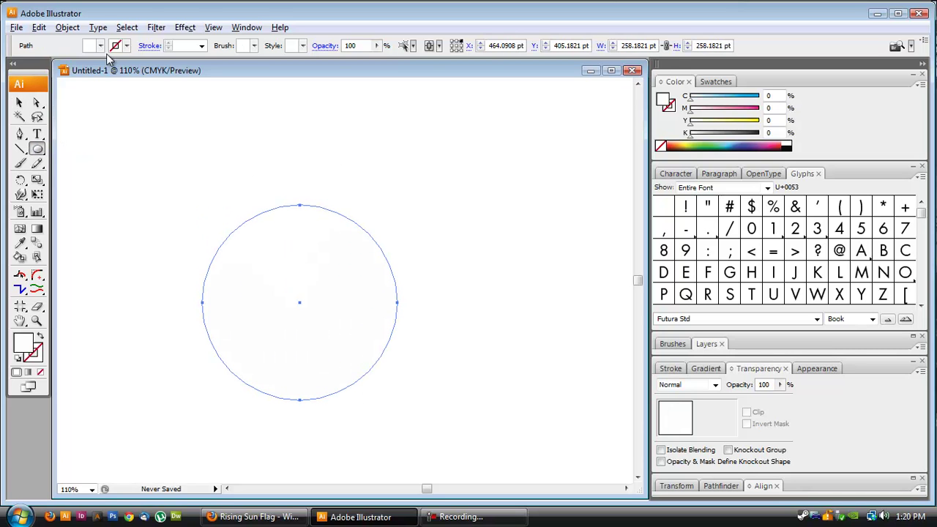
pyautogui.click(40, 338)
pyautogui.moveTo(725, 134); pyautogui.dragTo(761, 134)
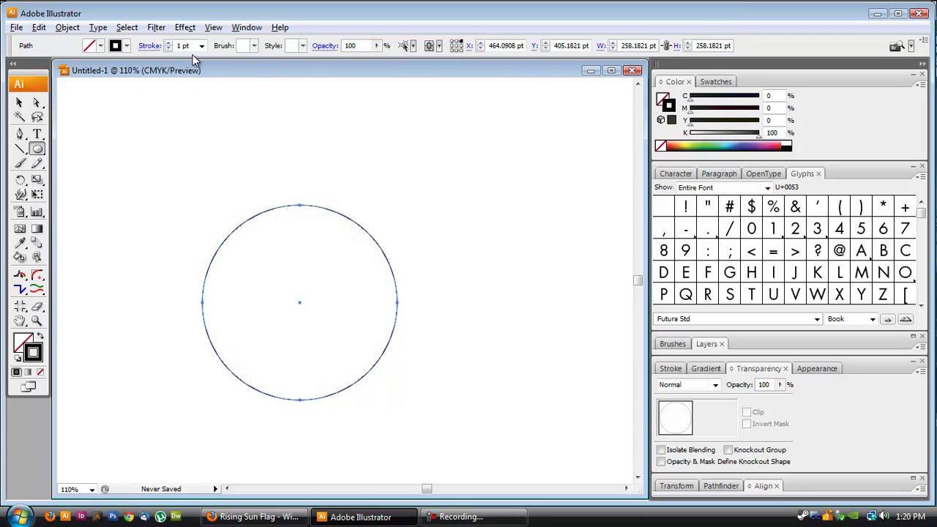
# Make the circle's stroke dashed with a 150 pt weight.
pyautogui.click(150, 46)
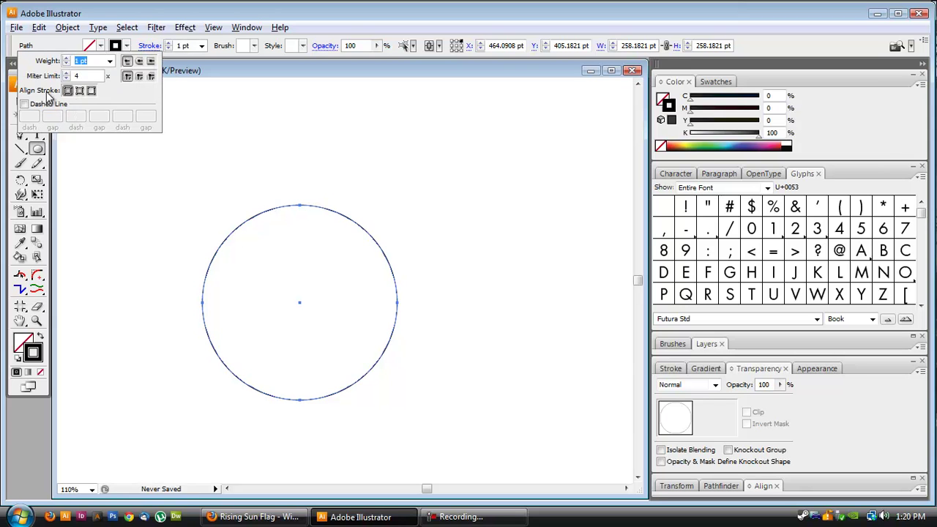
pyautogui.click(24, 106)
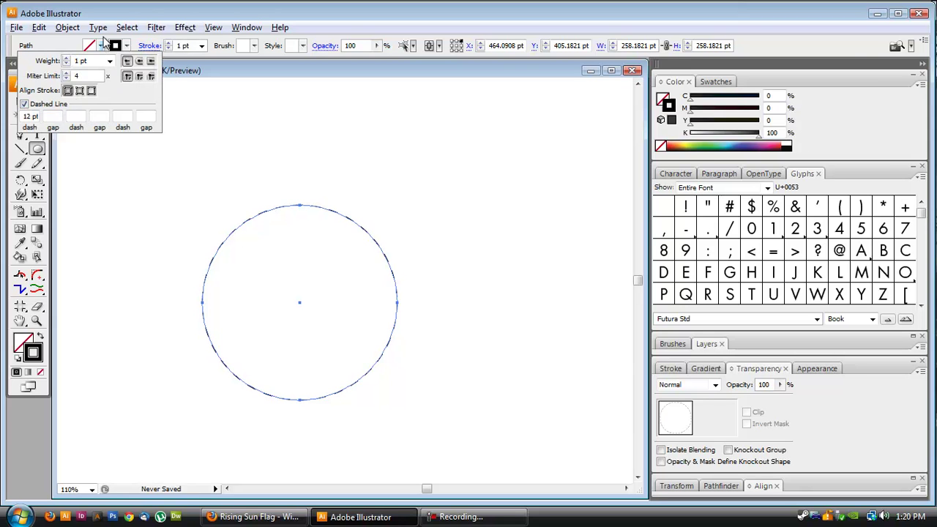
pyautogui.moveTo(183, 46); pyautogui.dragTo(192, 46)
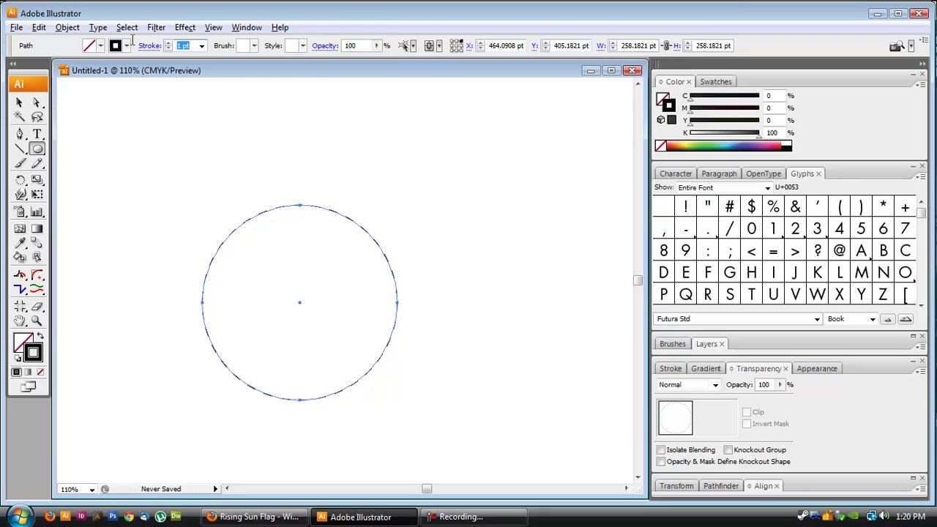
pyautogui.write('75')
pyautogui.press('Return')
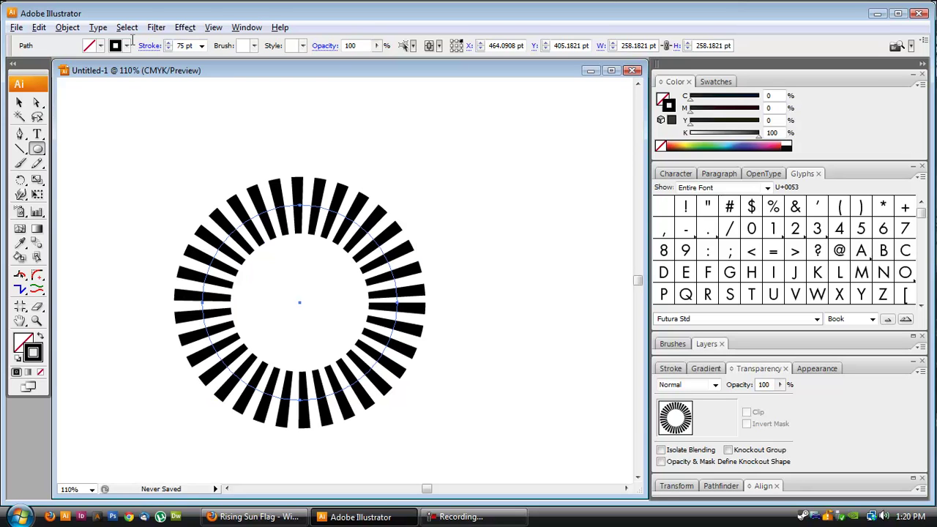
pyautogui.click(188, 45)
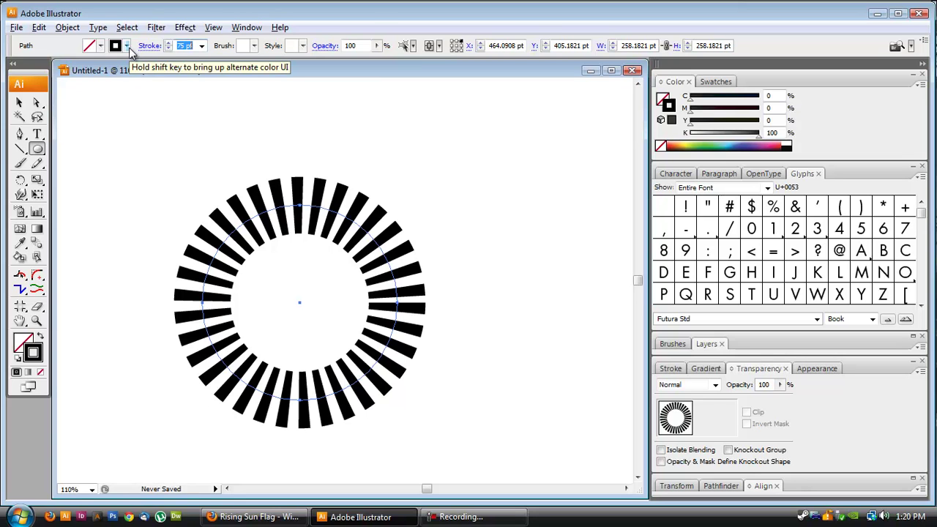
pyautogui.write('150')
pyautogui.press('Tab')
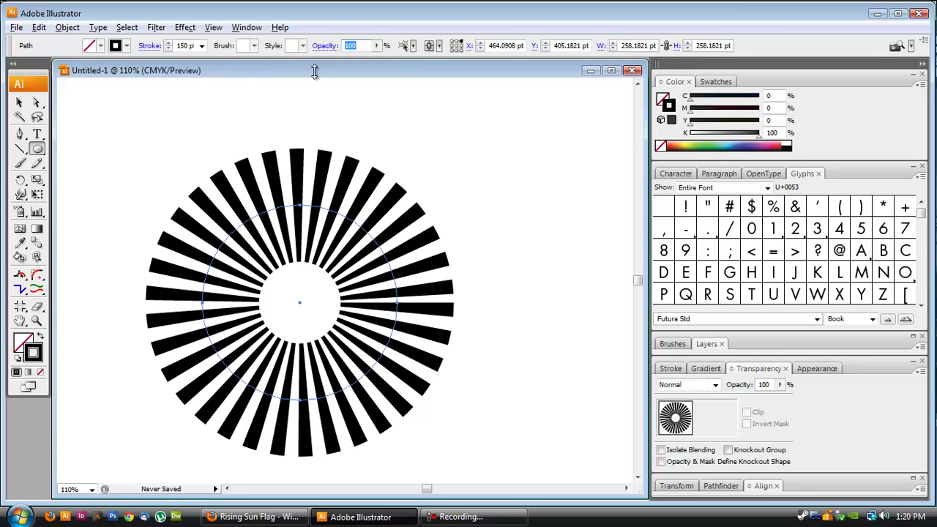
pyautogui.click(329, 156)
pyautogui.click(540, 265)
# Set the dashed stroke's dash length to 11 pt.
pyautogui.click(147, 46)
pyautogui.click(25, 104)
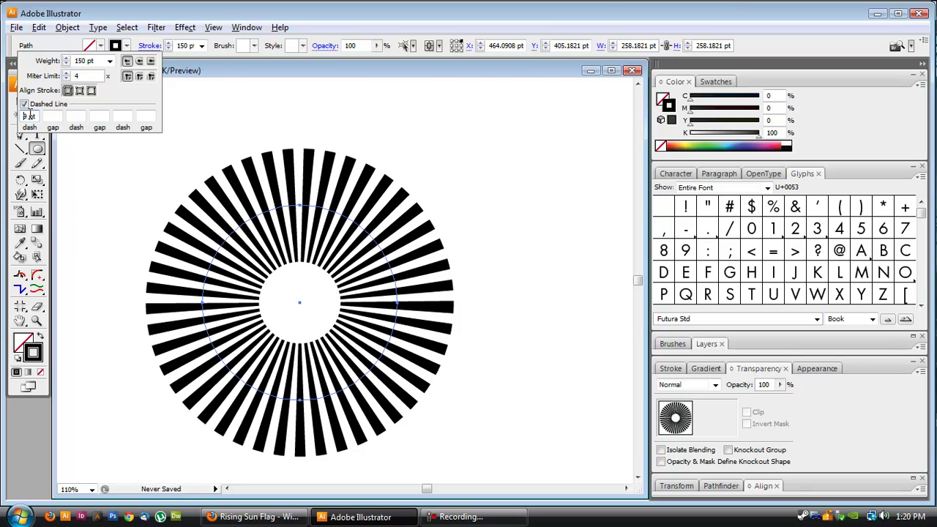
pyautogui.press('Up')
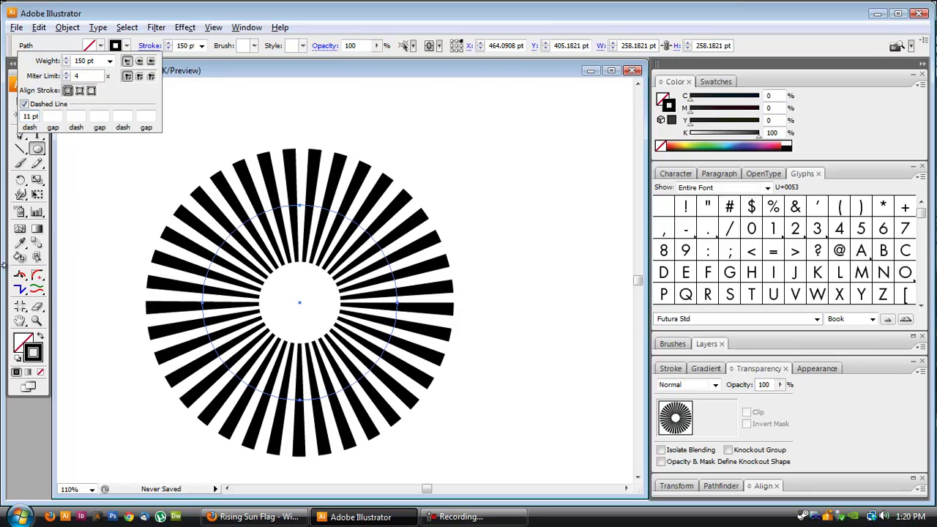
pyautogui.click(19, 103)
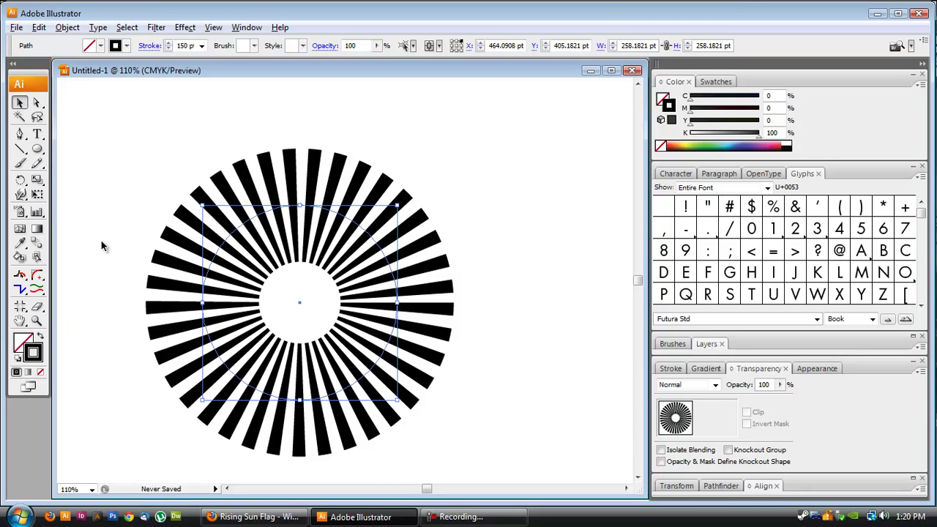
pyautogui.click(150, 45)
# Turn off the dashed line and set the stroke weight to 1 pt.
pyautogui.click(24, 104)
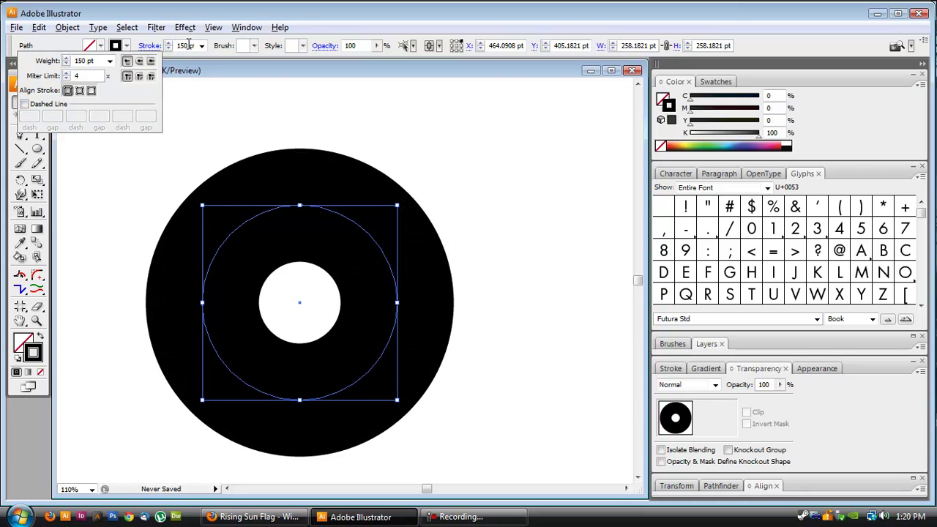
pyautogui.doubleClick(187, 45)
pyautogui.write('1')
pyautogui.press('Tab')
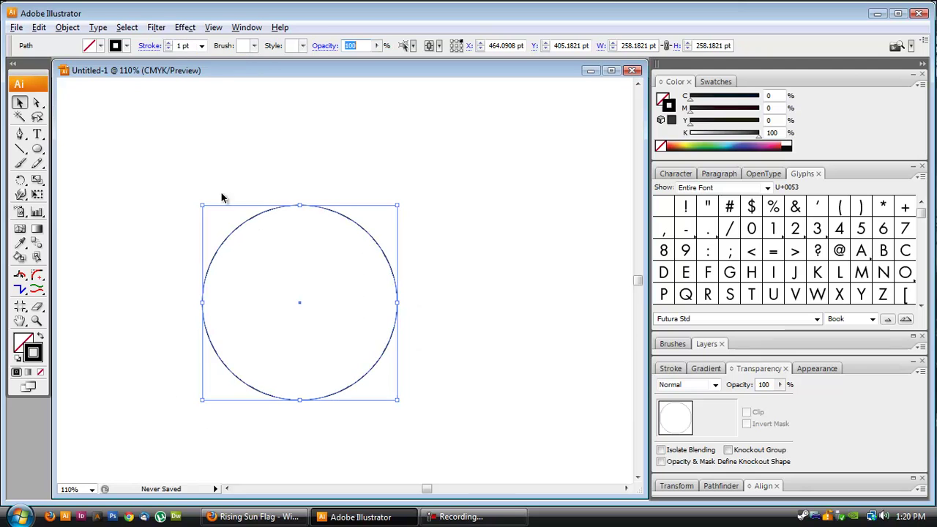
# Resize the circle to 500 pt wide and move it higher on the artboard.
pyautogui.moveTo(176, 139)
pyautogui.mouseDown()
pyautogui.moveTo(360, 326)
pyautogui.moveTo(400, 404)
pyautogui.moveTo(535, 456)
pyautogui.moveTo(457, 461)
pyautogui.mouseUp()
pyautogui.moveTo(295, 209); pyautogui.dragTo(299, 127)
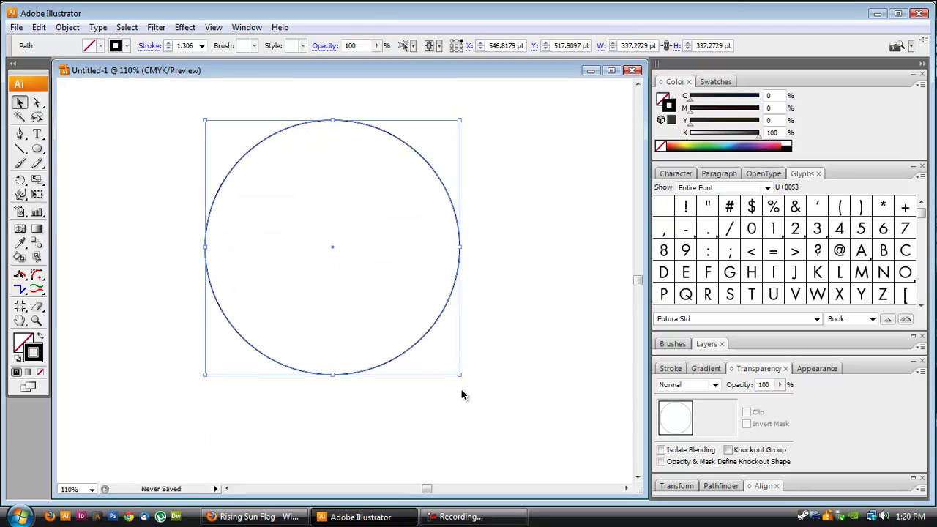
pyautogui.moveTo(457, 378); pyautogui.dragTo(558, 434)
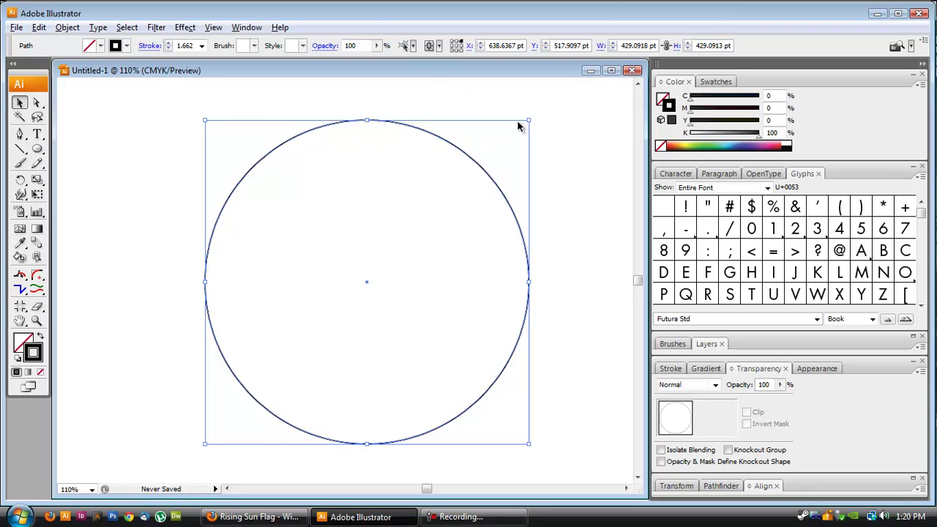
pyautogui.click(654, 45)
pyautogui.write('500')
pyautogui.press('Tab')
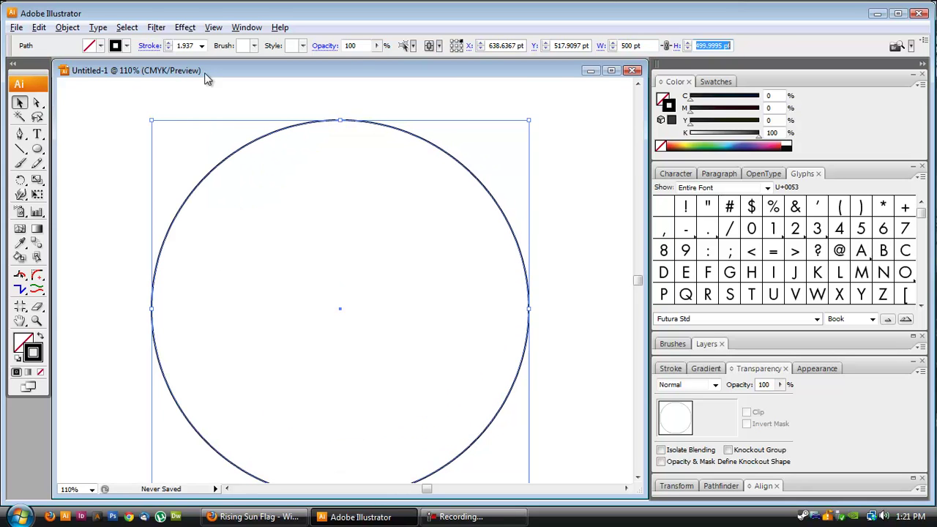
pyautogui.moveTo(306, 127); pyautogui.dragTo(304, 96)
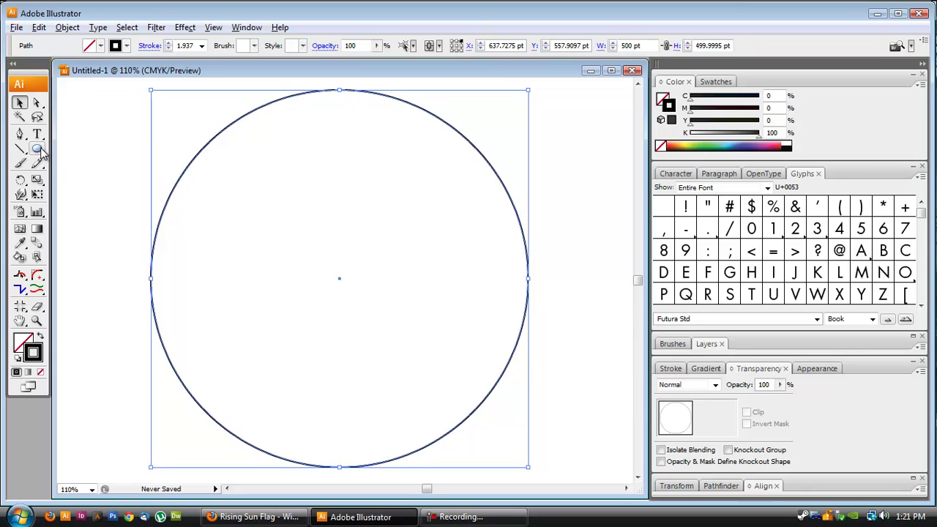
pyautogui.moveTo(41, 150); pyautogui.dragTo(78, 195)
# Create a three-sided polygon, squeezed and flipped into a narrow upside-down spike.
pyautogui.click(120, 124)
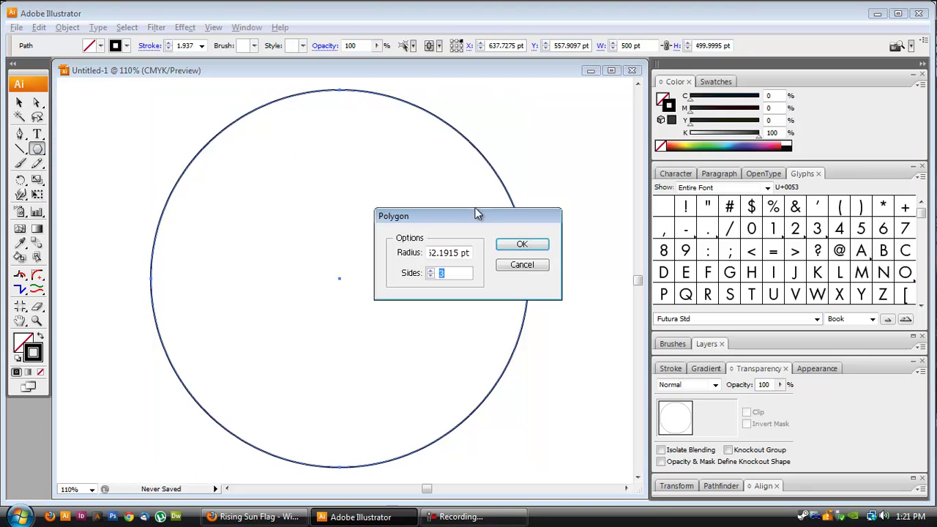
pyautogui.click(538, 248)
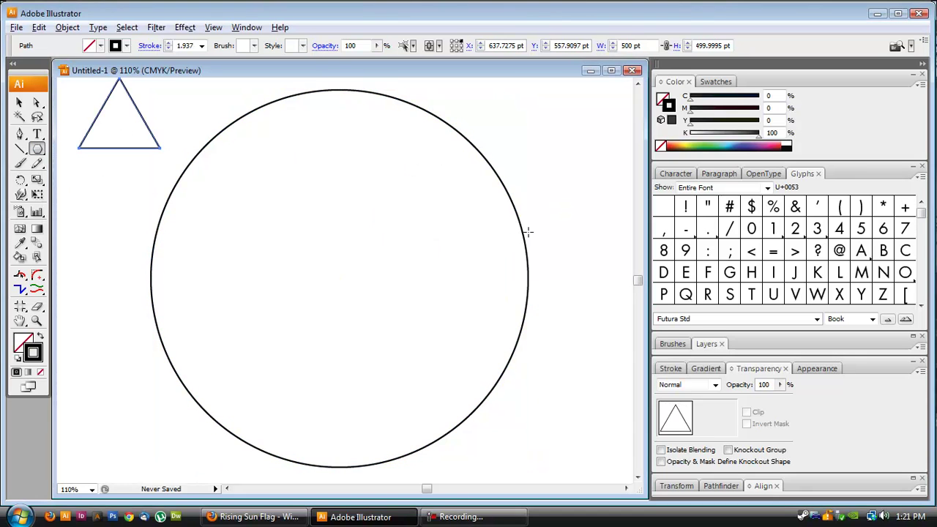
pyautogui.click(20, 105)
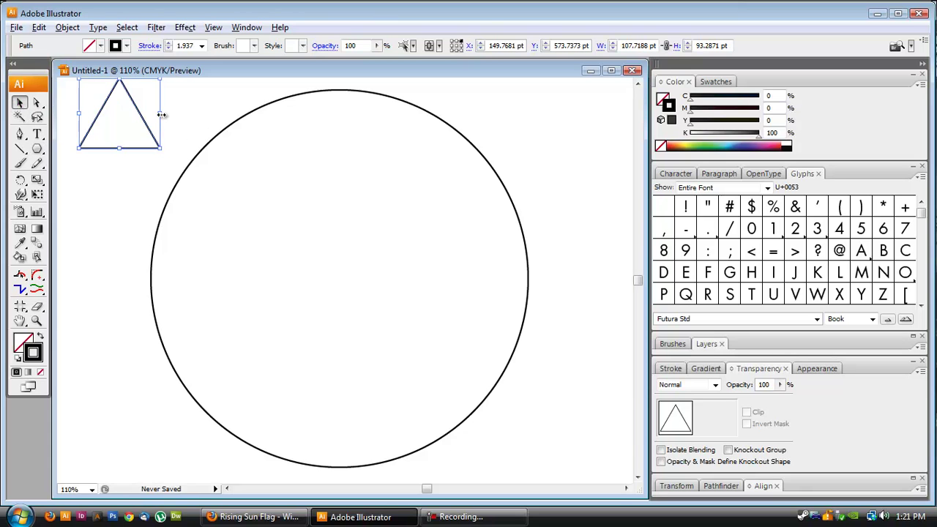
pyautogui.moveTo(161, 115); pyautogui.dragTo(107, 114)
pyautogui.moveTo(109, 151); pyautogui.dragTo(77, 79)
pyautogui.hscroll(-5, 344, 279)
pyautogui.scroll(10, 344, 278)
pyautogui.scroll(-5, 425, 310)
pyautogui.scroll(-5, 430, 308)
pyautogui.hscroll(4, 432, 309)
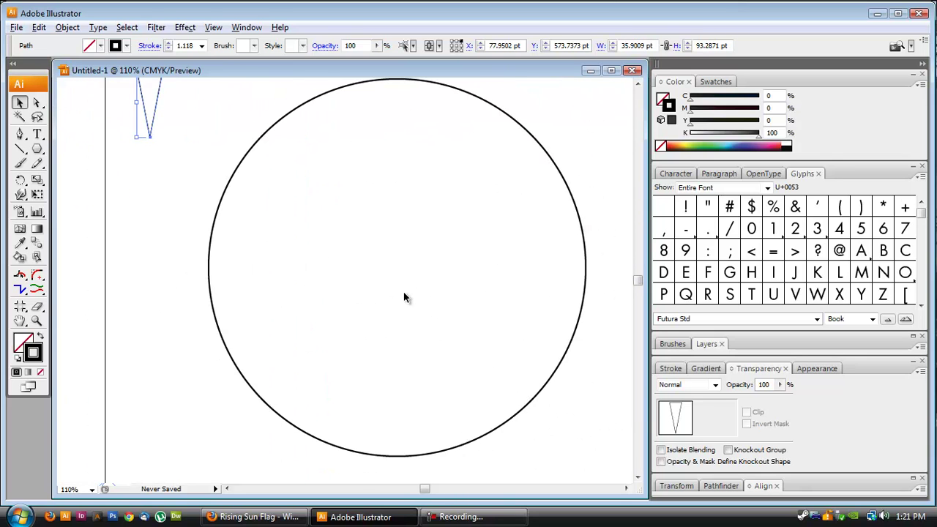
# Set the triangle's height to 250 pt, reaching from the circle's top to its centre.
pyautogui.moveTo(149, 100)
pyautogui.mouseDown()
pyautogui.moveTo(335, 147)
pyautogui.moveTo(241, 142)
pyautogui.moveTo(177, 129)
pyautogui.moveTo(427, 140)
pyautogui.moveTo(391, 121)
pyautogui.moveTo(402, 119)
pyautogui.moveTo(406, 262)
pyautogui.moveTo(396, 262)
pyautogui.mouseUp()
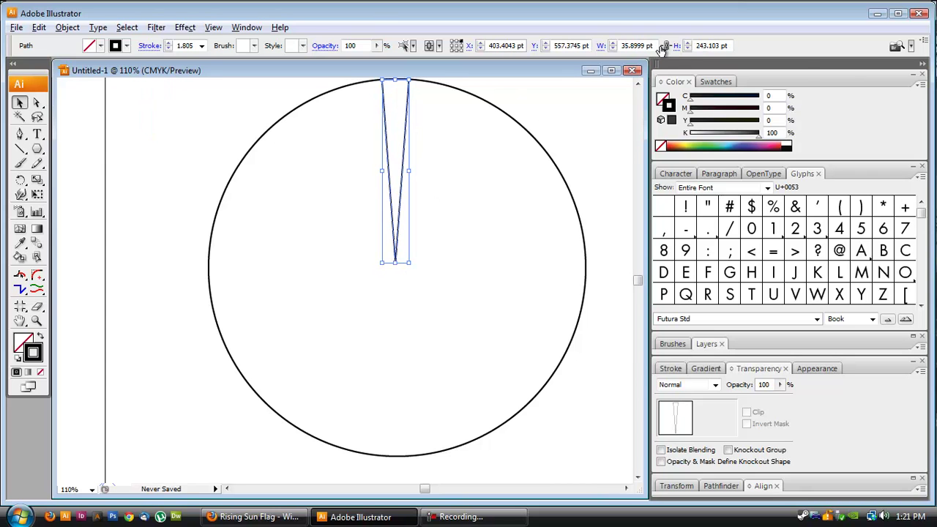
pyautogui.click(729, 46)
pyautogui.write('250')
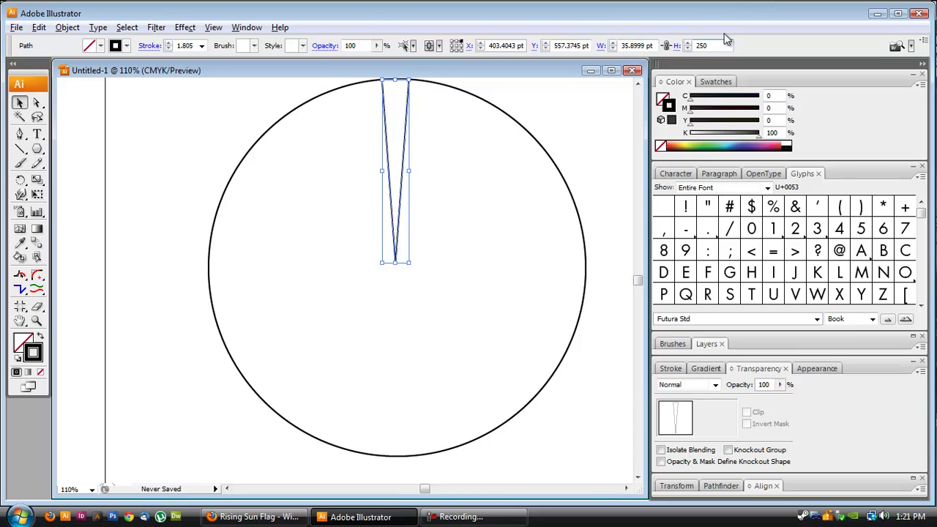
pyautogui.press('Tab')
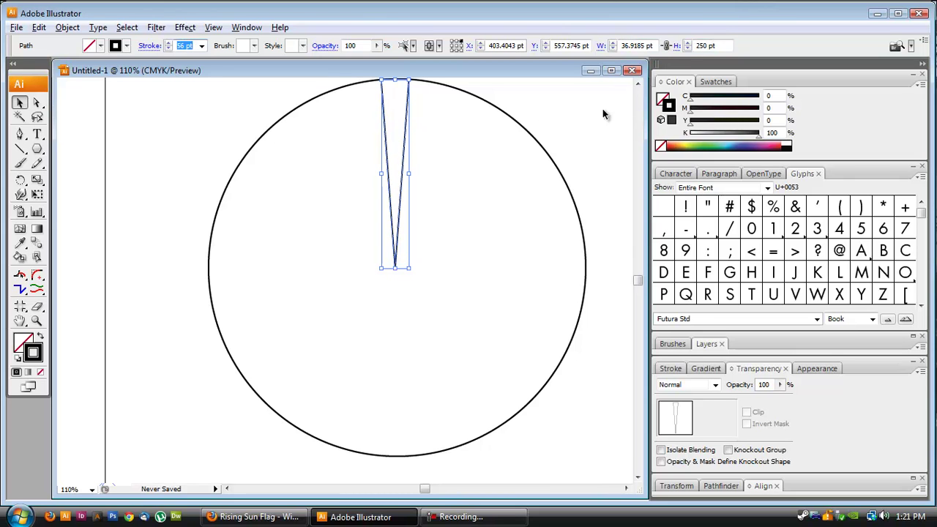
pyautogui.click(569, 136)
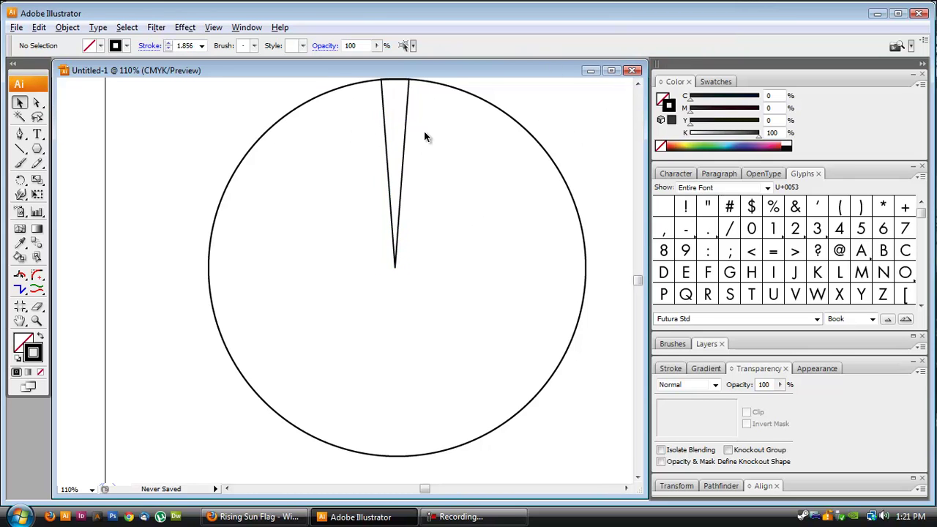
# Centre the triangle horizontally on the circle.
pyautogui.moveTo(239, 102); pyautogui.dragTo(482, 163)
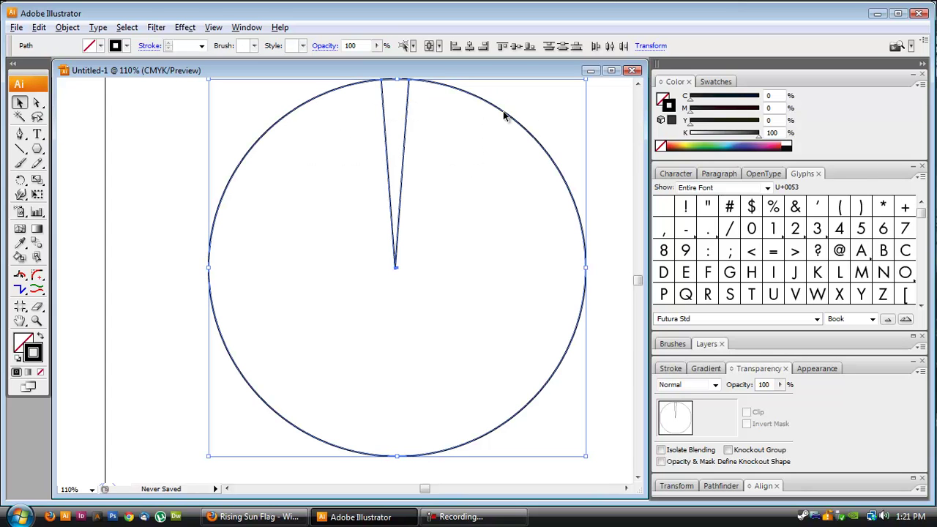
pyautogui.click(470, 46)
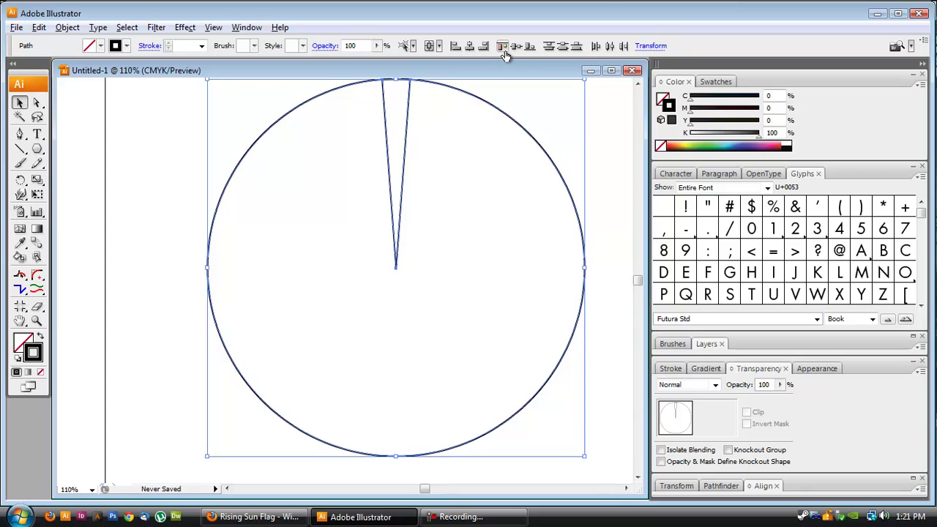
pyautogui.click(551, 176)
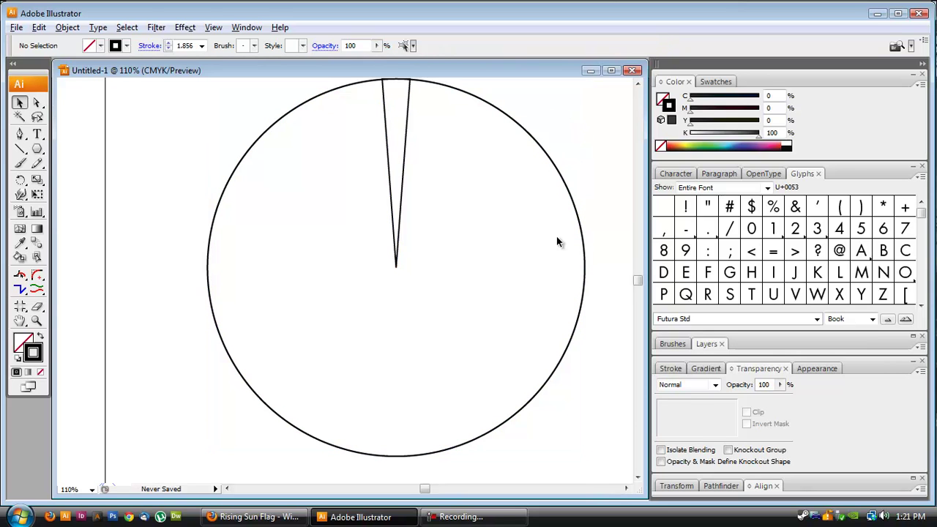
pyautogui.moveTo(215, 85); pyautogui.dragTo(510, 149)
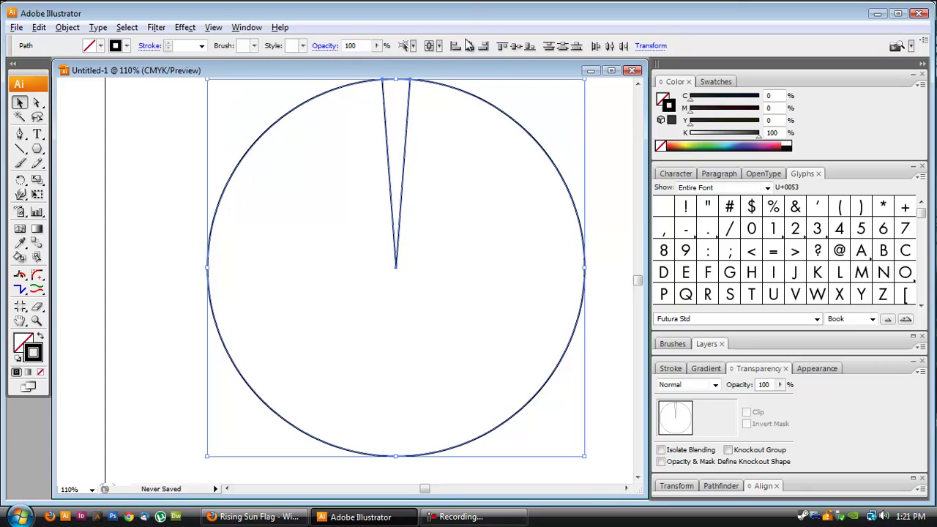
pyautogui.click(257, 28)
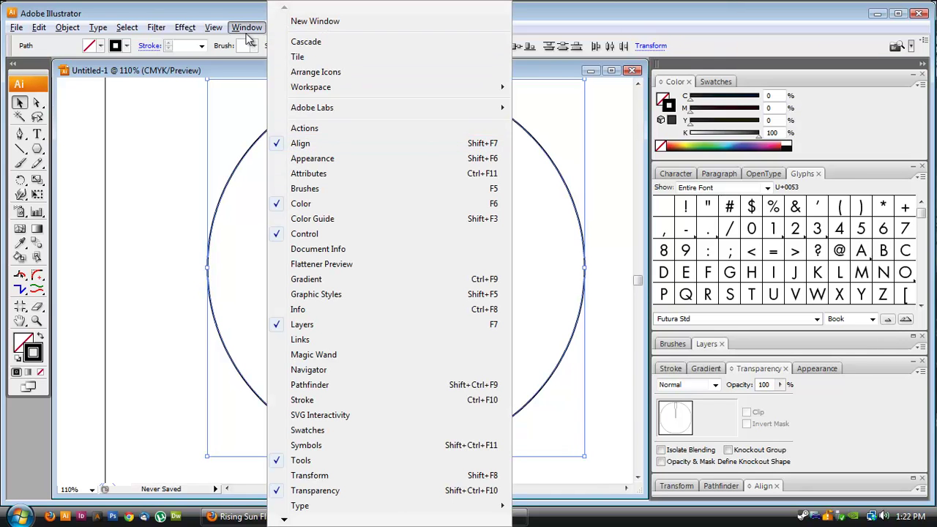
pyautogui.click(235, 230)
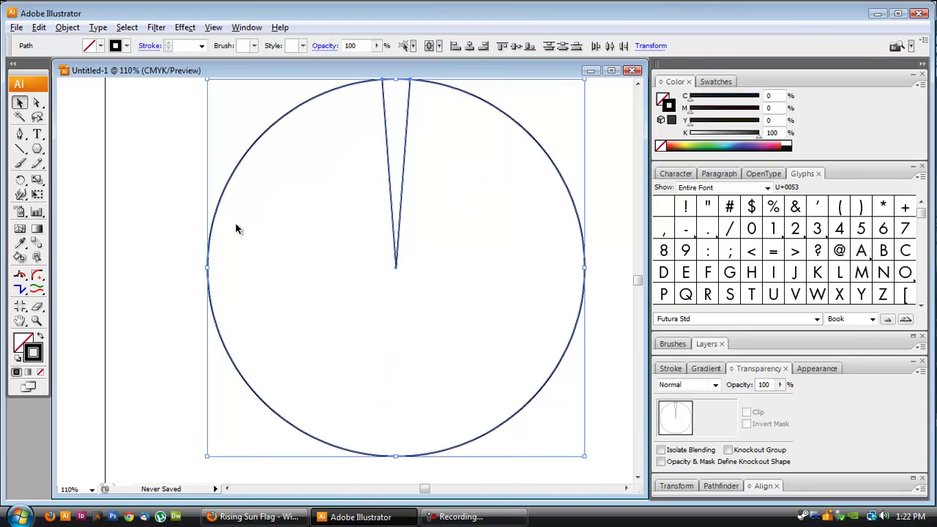
pyautogui.click(137, 145)
# Fill the triangle solid red (0/100/100/0 CMYK) with no outline.
pyautogui.click(386, 136)
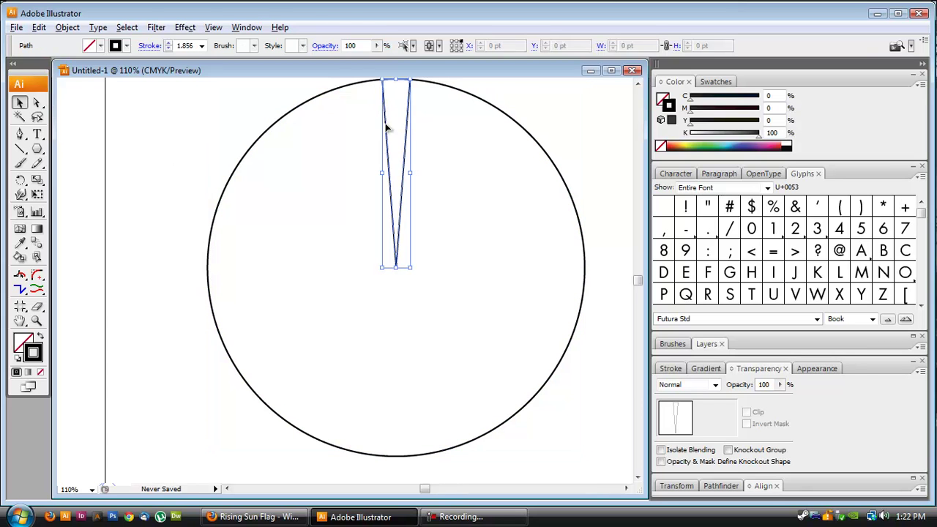
pyautogui.moveTo(759, 137); pyautogui.dragTo(685, 134)
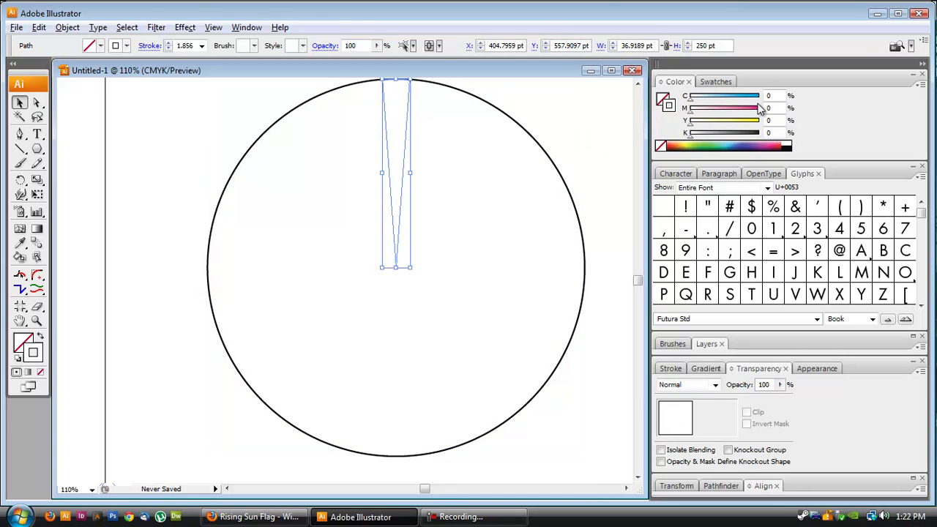
pyautogui.moveTo(742, 112); pyautogui.dragTo(761, 108)
pyautogui.moveTo(703, 121); pyautogui.dragTo(722, 128)
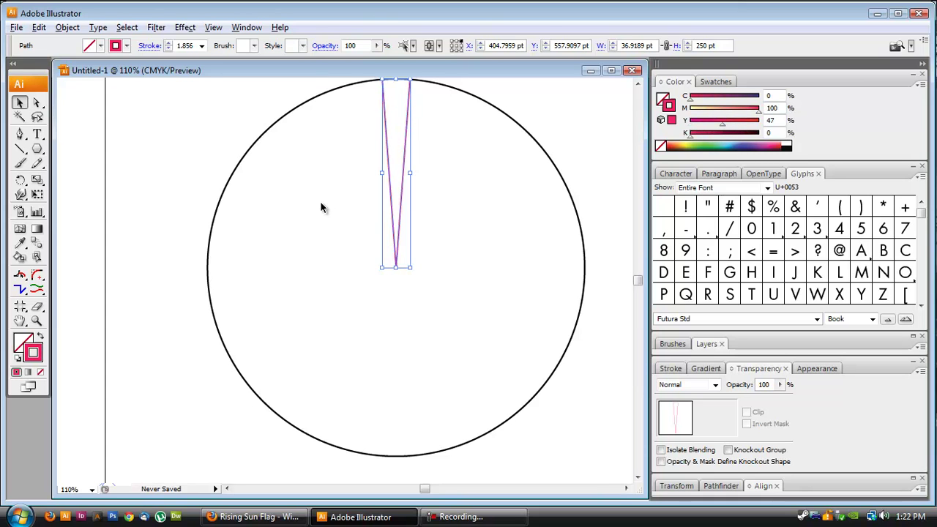
pyautogui.click(40, 337)
pyautogui.click(663, 100)
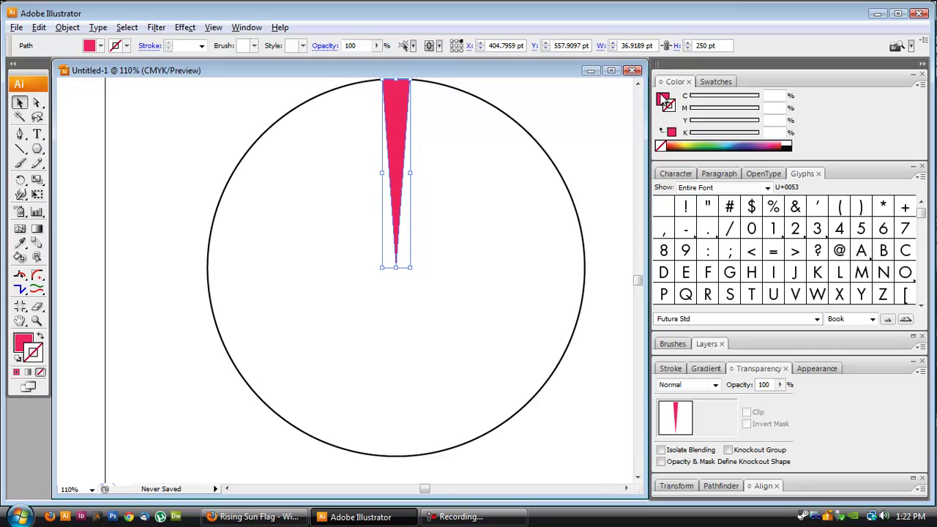
pyautogui.moveTo(750, 122); pyautogui.dragTo(778, 125)
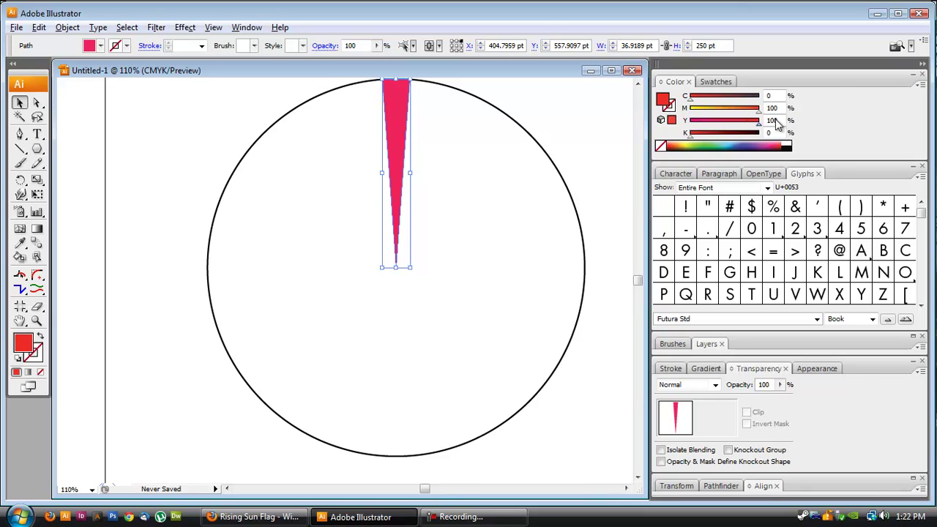
pyautogui.click(195, 130)
pyautogui.click(393, 129)
pyautogui.moveTo(222, 99); pyautogui.dragTo(429, 158)
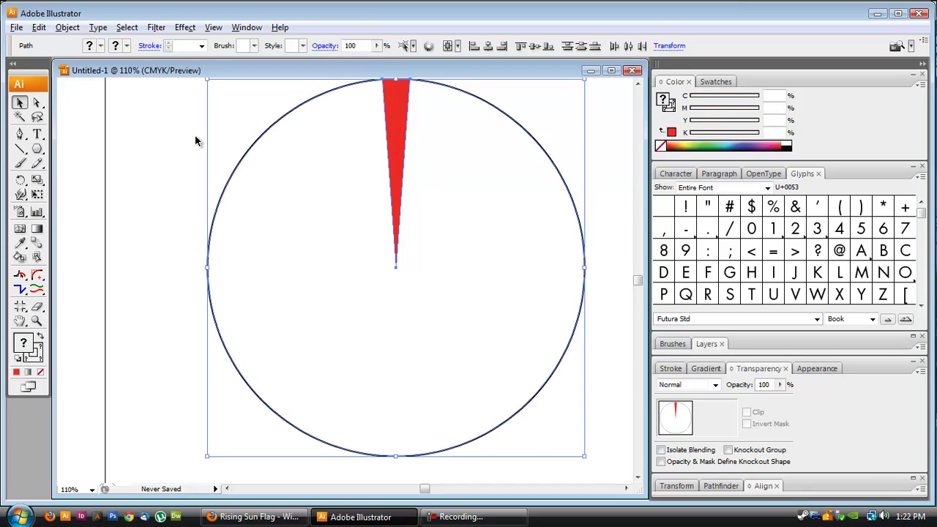
# Rotate a copy of the red wedge 22.5° (360/16) around the circle's centre.
pyautogui.click(19, 182)
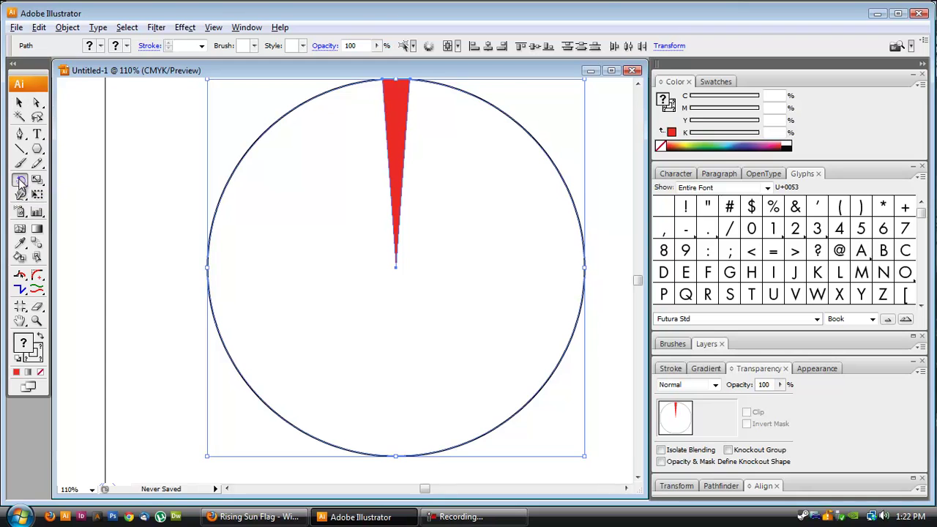
pyautogui.doubleClick(20, 183)
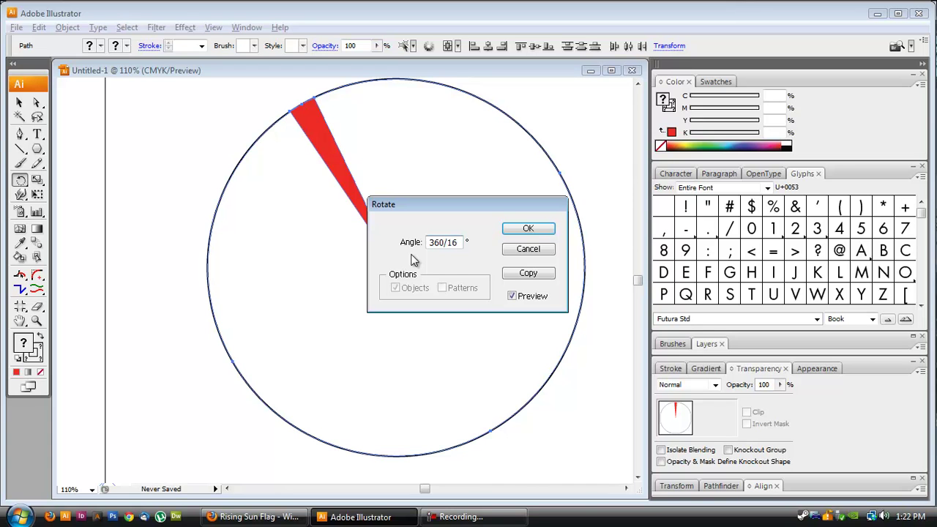
pyautogui.press('Tab')
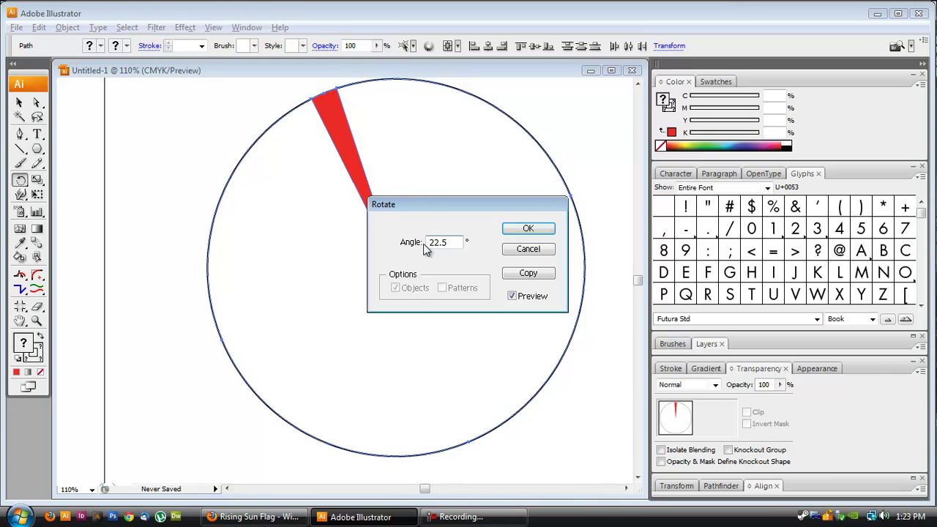
pyautogui.click(529, 274)
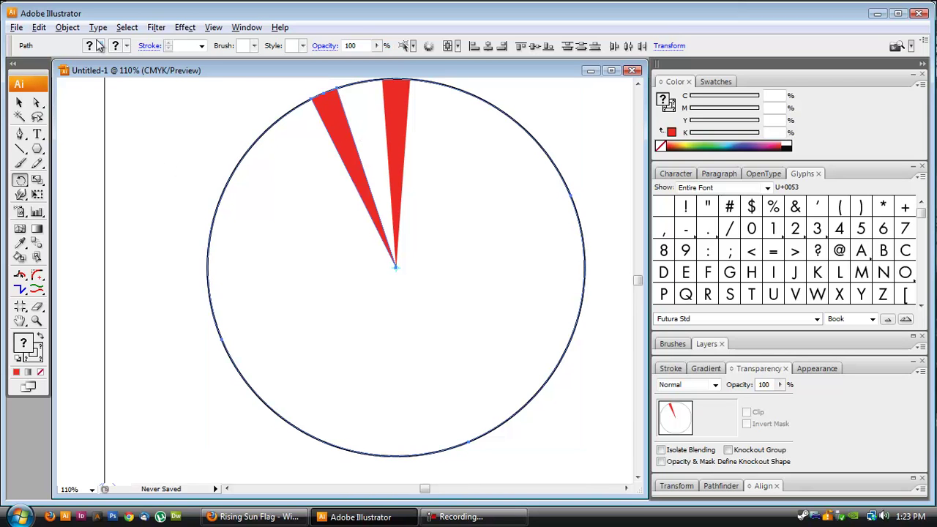
pyautogui.click(66, 28)
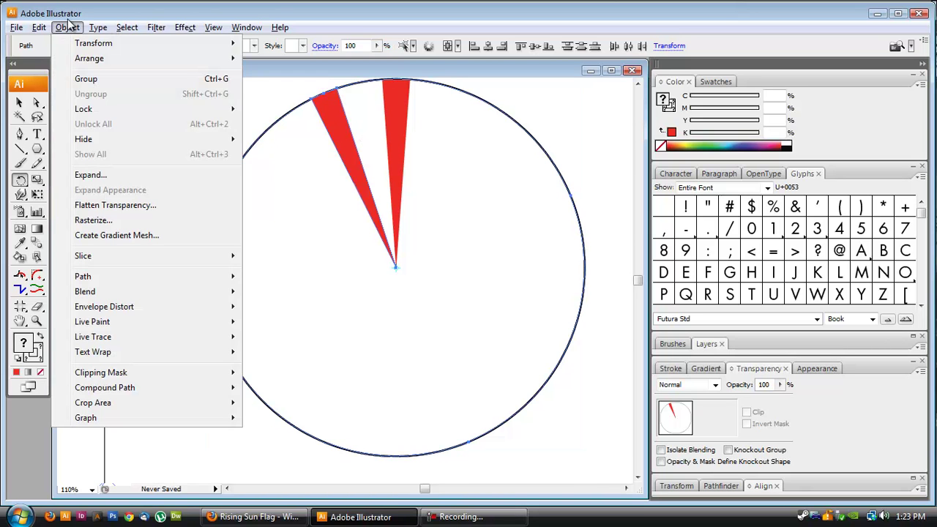
# Repeat the 22.5° rotated copy with Transform Again and Ctrl+D to fan wedges around the circle.
pyautogui.moveTo(73, 48)
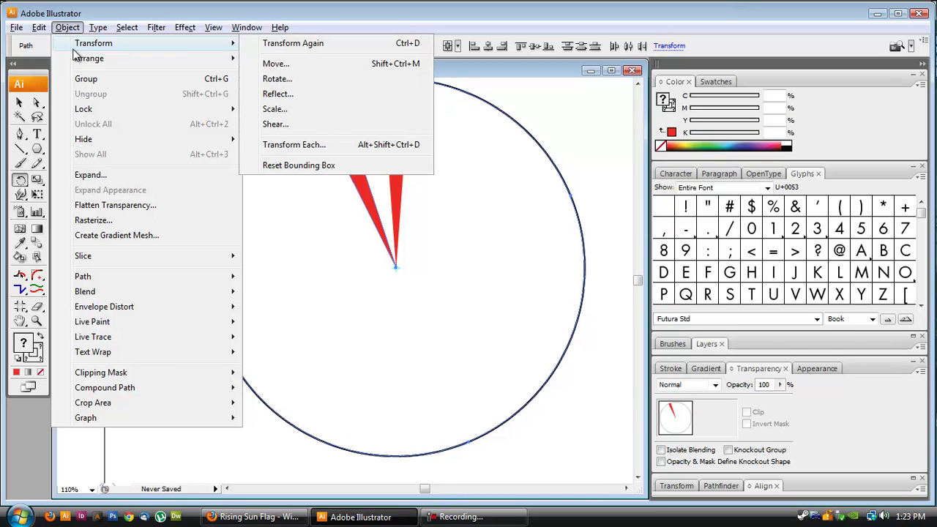
pyautogui.click(295, 46)
pyautogui.click(280, 27)
pyautogui.click(84, 30)
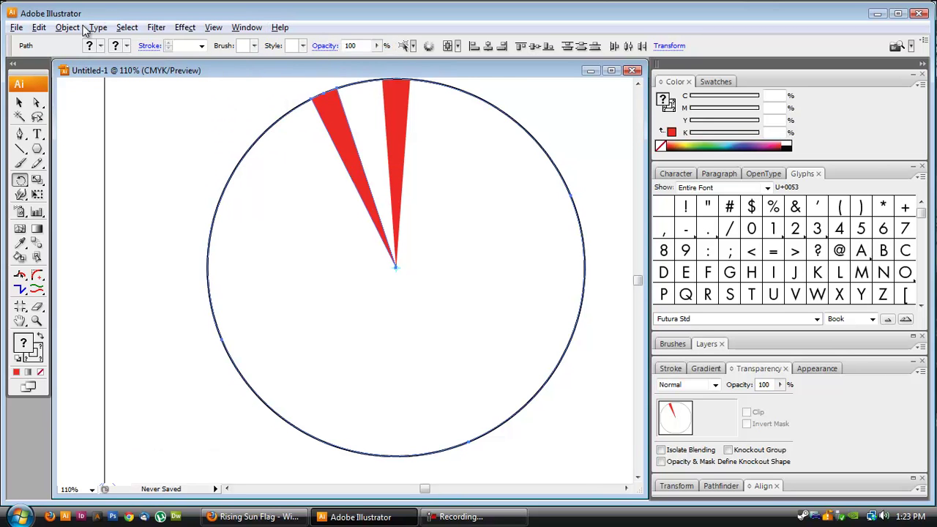
pyautogui.hotkey('ctrl', 'd')
pyautogui.hotkey('ctrl', 'd')
pyautogui.hotkey('ctrl', 'd')
pyautogui.hotkey('ctrl', 'd')
pyautogui.hotkey('ctrl', 'd')
pyautogui.hotkey('ctrl', 'd')
pyautogui.hotkey('ctrl', 'd')
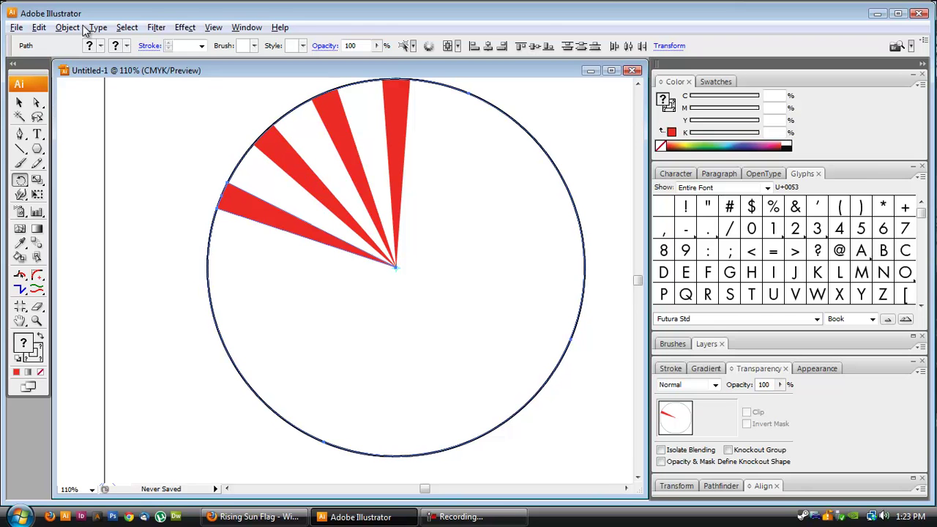
pyautogui.hotkey('ctrl', 'd')
pyautogui.hotkey('ctrl', 'd')
pyautogui.hotkey('ctrl', 'd')
pyautogui.hotkey('ctrl', 'd')
pyautogui.hotkey('ctrl', 'd')
pyautogui.hotkey('ctrl', 'd')
pyautogui.hotkey('ctrl', 'd')
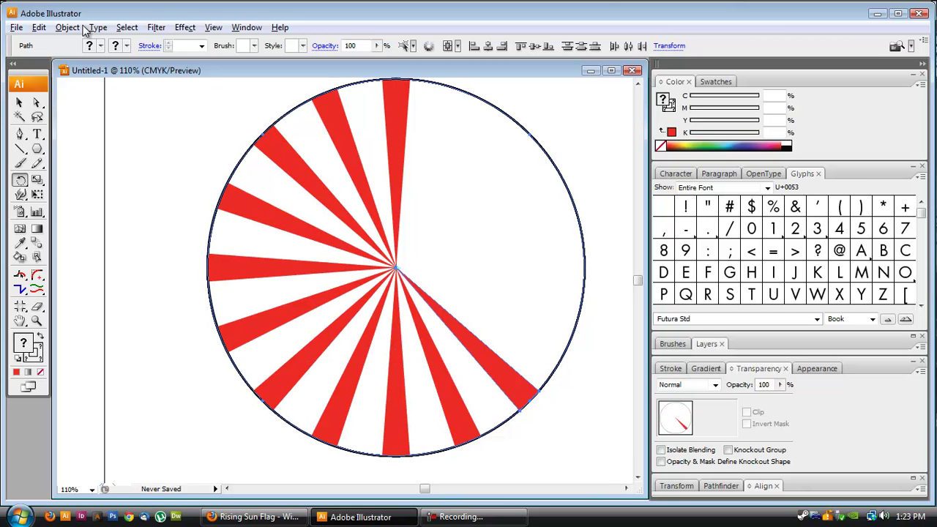
pyautogui.hotkey('ctrl', 'd')
# Delete the outer guide circle and zoom to inspect the remaining rays.
pyautogui.click(19, 103)
pyautogui.click(282, 124)
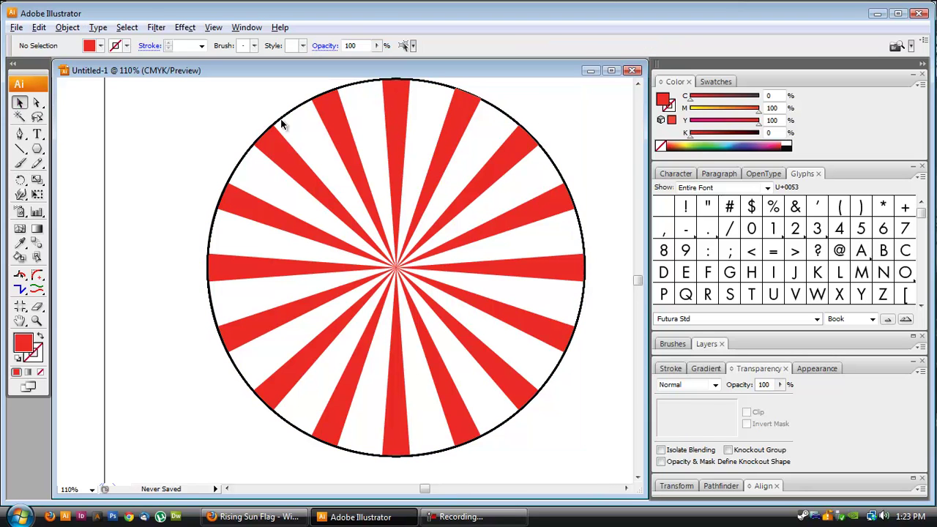
pyautogui.moveTo(299, 120); pyautogui.dragTo(296, 114)
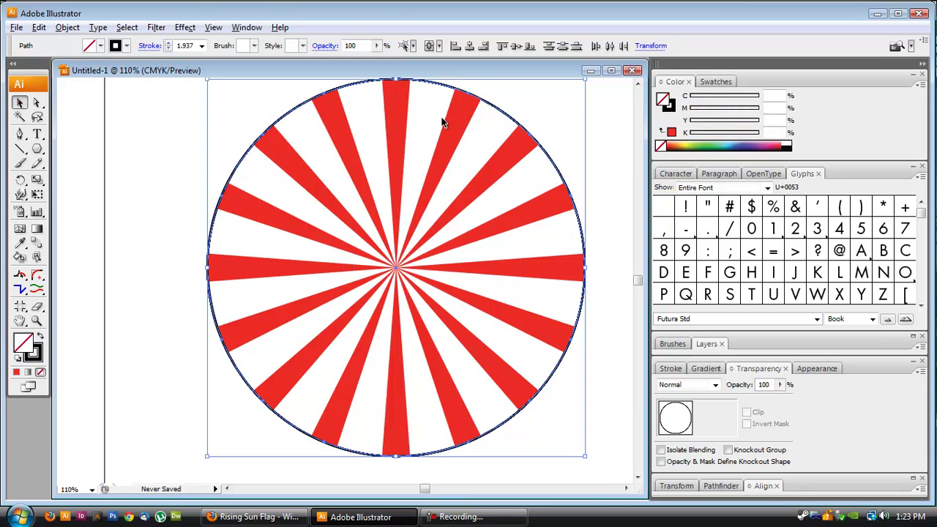
pyautogui.press('Delete')
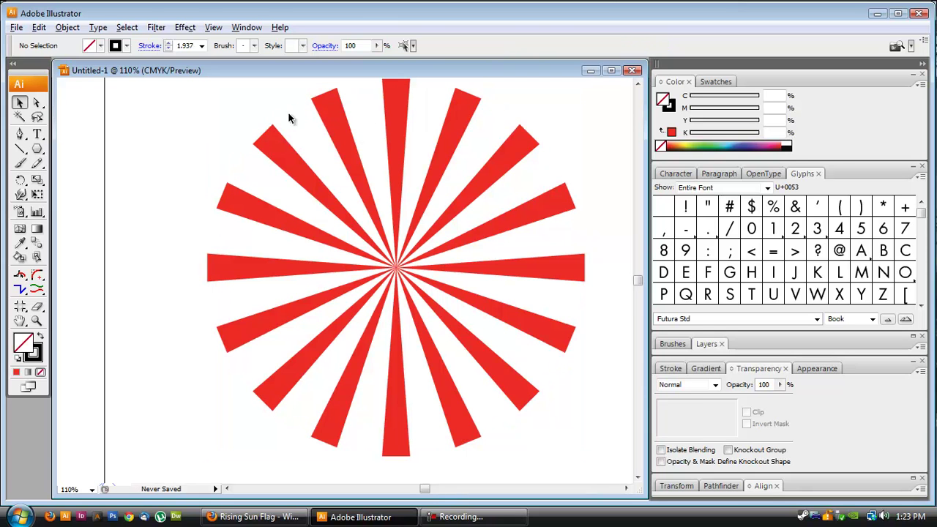
pyautogui.hotkey('ctrl', '0')
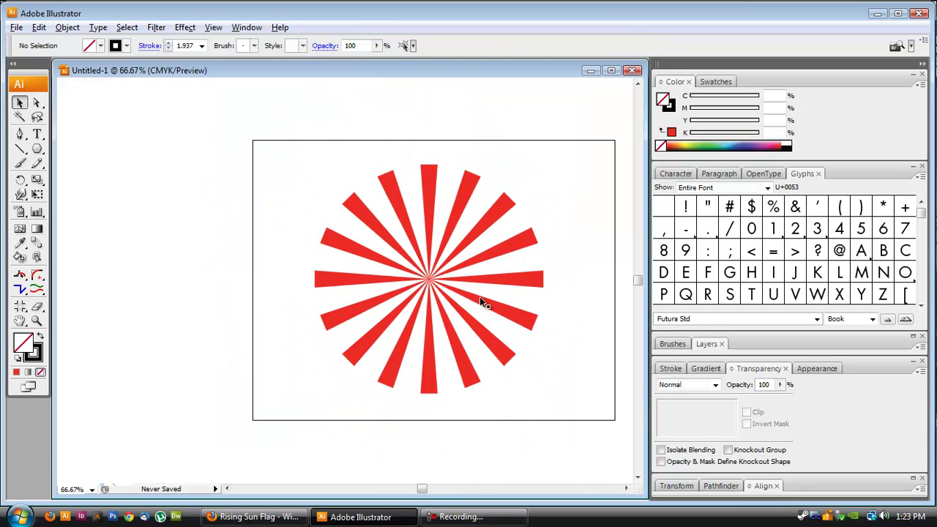
pyautogui.hotkey('ctrl', '+')
pyautogui.hotkey('ctrl', '+')
pyautogui.hotkey('ctrl', '+')
pyautogui.hotkey('ctrl', '-')
pyautogui.hotkey('ctrl', '-')
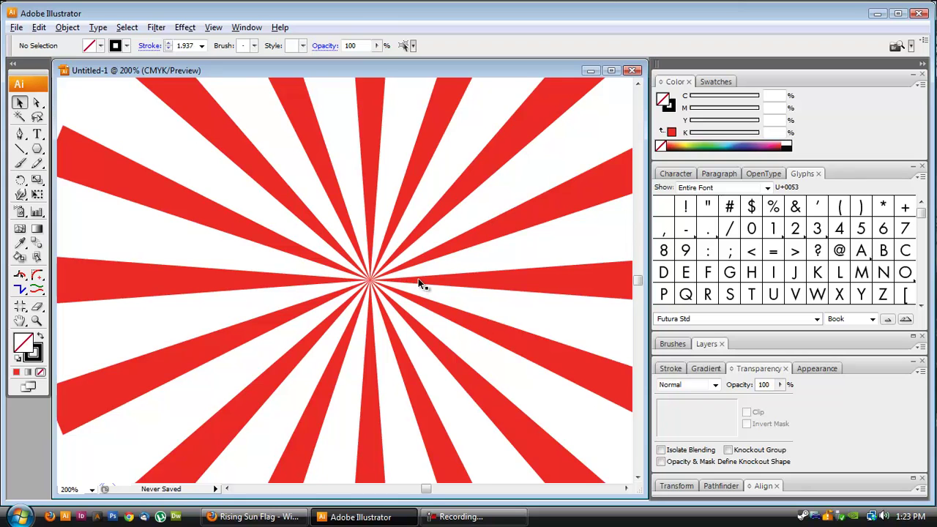
pyautogui.moveTo(216, 121); pyautogui.dragTo(590, 436)
# Delete the rays and draw a large circle with black stroke and no fill.
pyautogui.press('Delete')
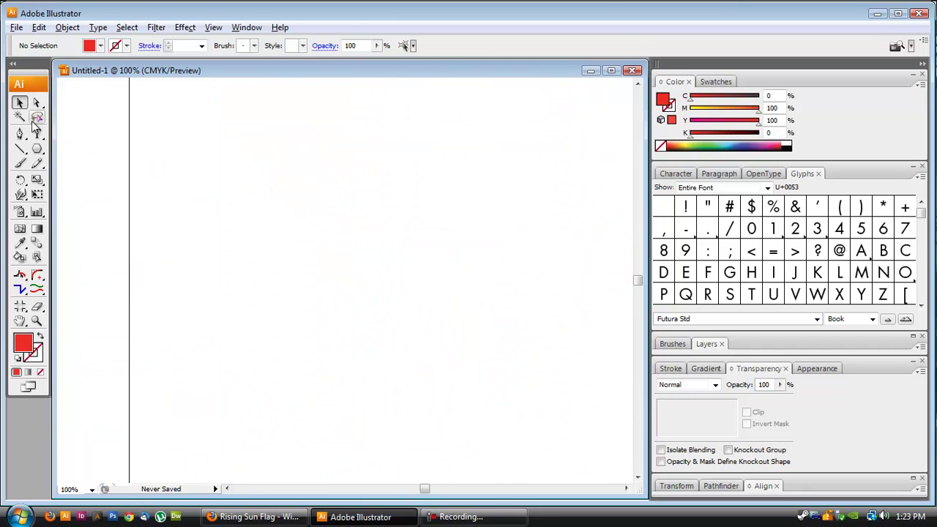
pyautogui.press('l')
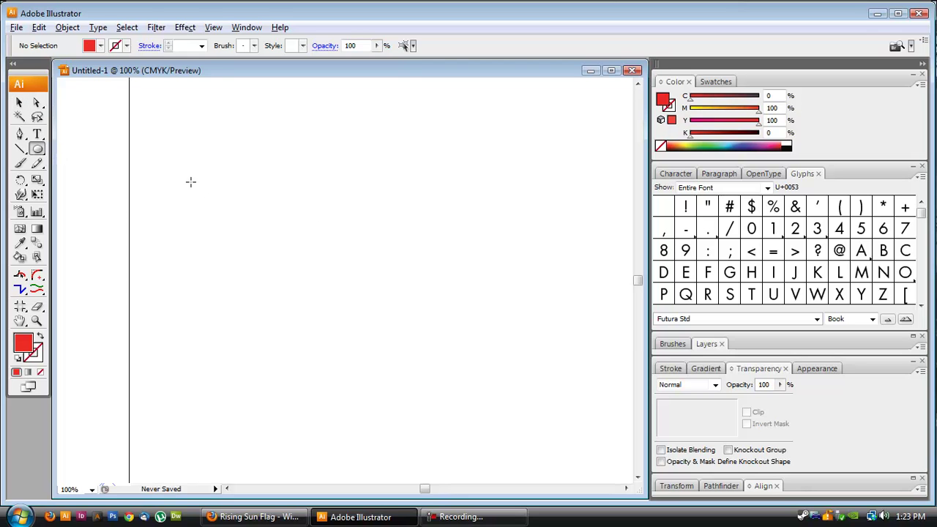
pyautogui.moveTo(234, 117); pyautogui.dragTo(584, 418)
pyautogui.click(18, 359)
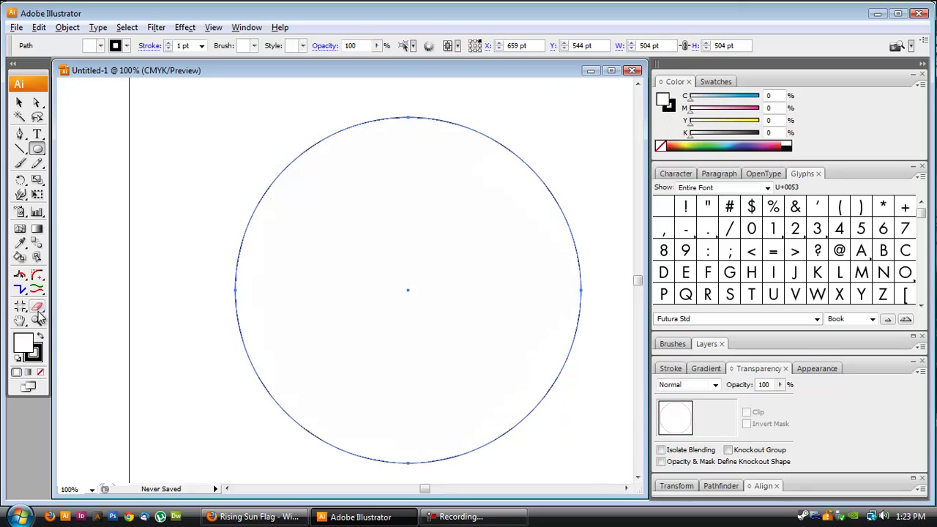
pyautogui.click(41, 372)
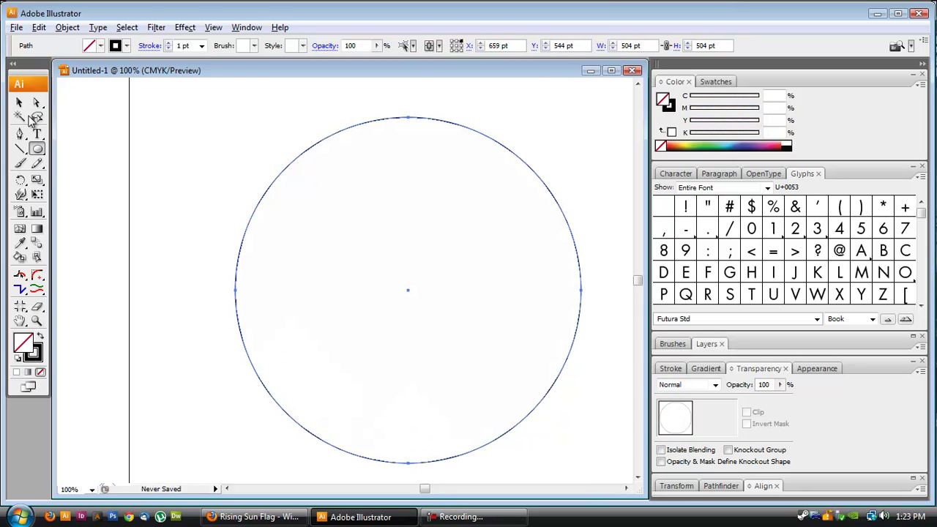
pyautogui.click(20, 103)
pyautogui.click(111, 127)
pyautogui.hscroll(3, 264, 226)
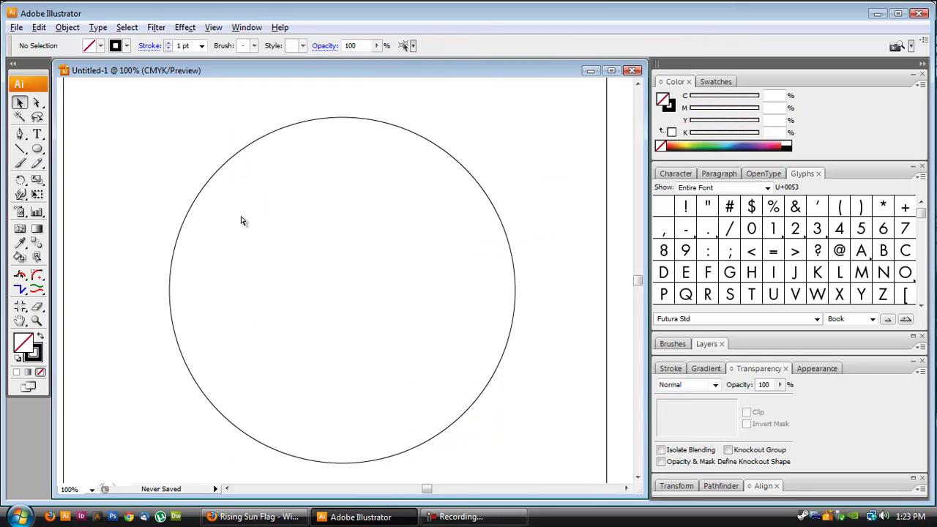
# Make a smaller copy of the circle positioned inside the big circle's top.
pyautogui.click(37, 151)
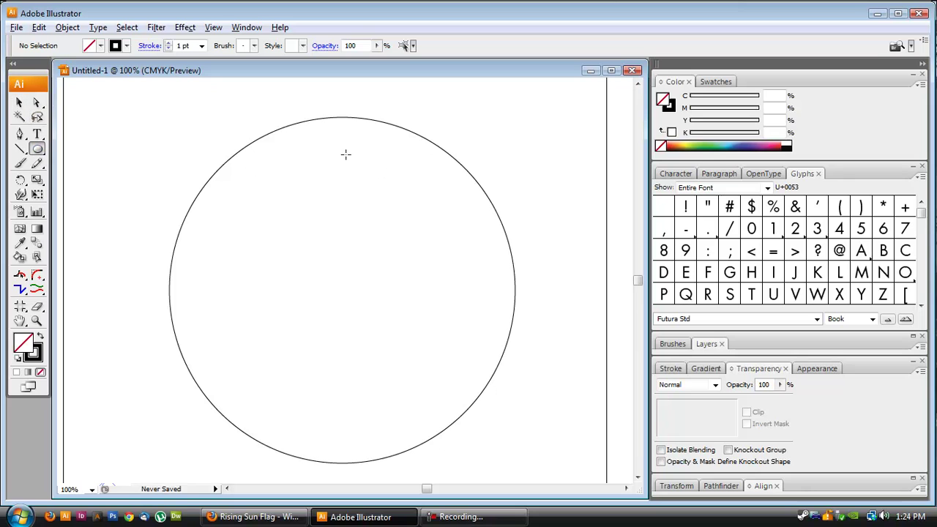
pyautogui.click(20, 103)
pyautogui.click(325, 464)
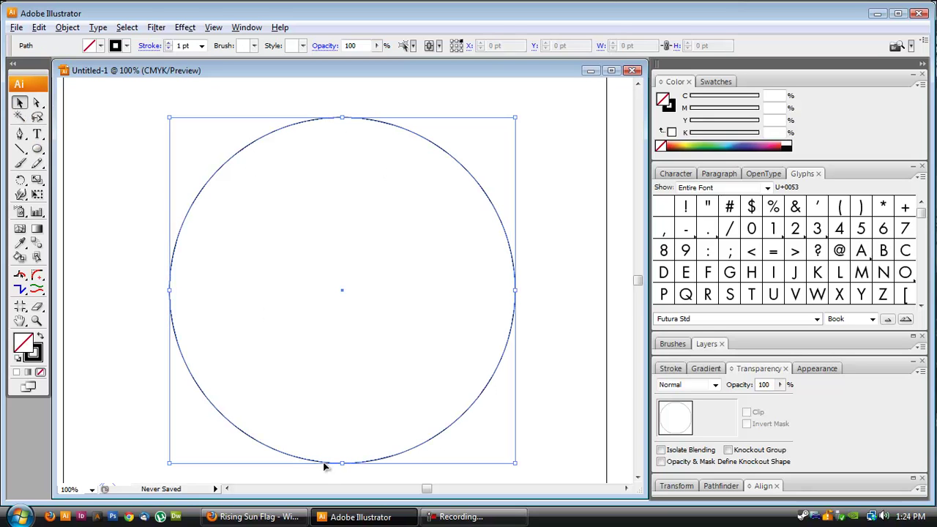
pyautogui.moveTo(331, 464)
pyautogui.mouseDown()
pyautogui.moveTo(342, 358)
pyautogui.moveTo(326, 199)
pyautogui.mouseUp()
pyautogui.moveTo(272, 153); pyautogui.dragTo(276, 230)
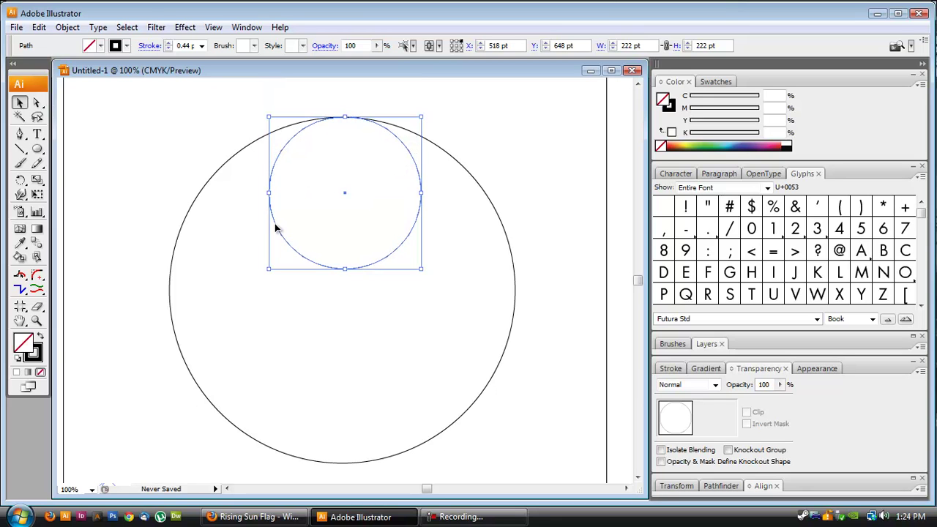
# Set the large circle's height to 500 pt and start entering the small circle's width.
pyautogui.click(498, 214)
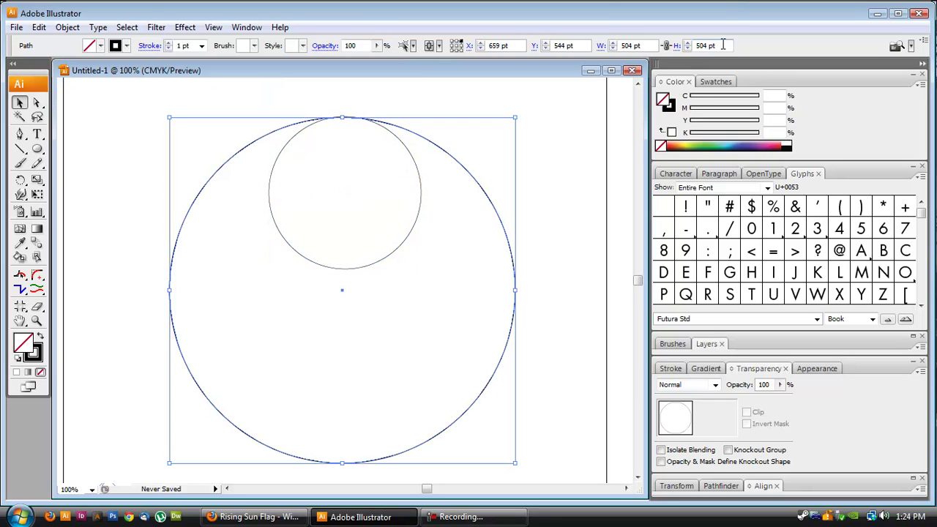
pyautogui.moveTo(710, 46); pyautogui.dragTo(703, 48)
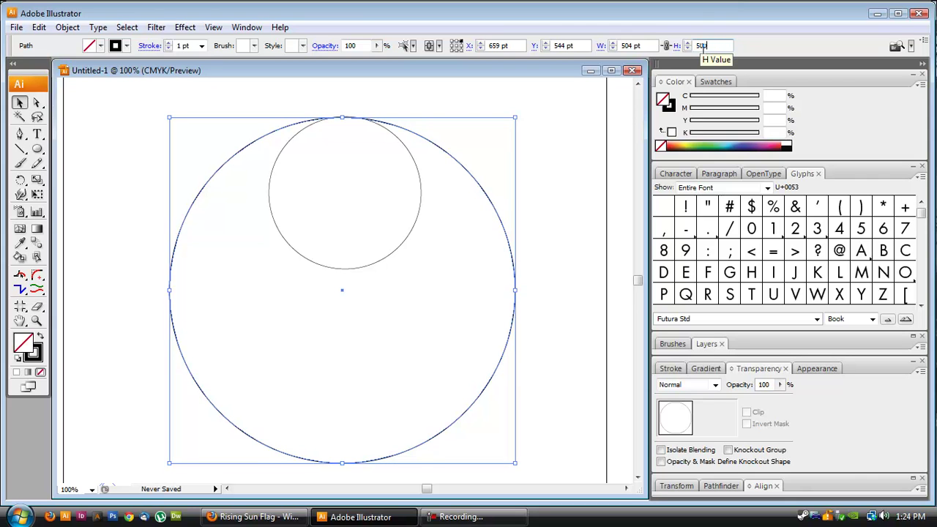
pyautogui.press('Tab')
pyautogui.click(550, 130)
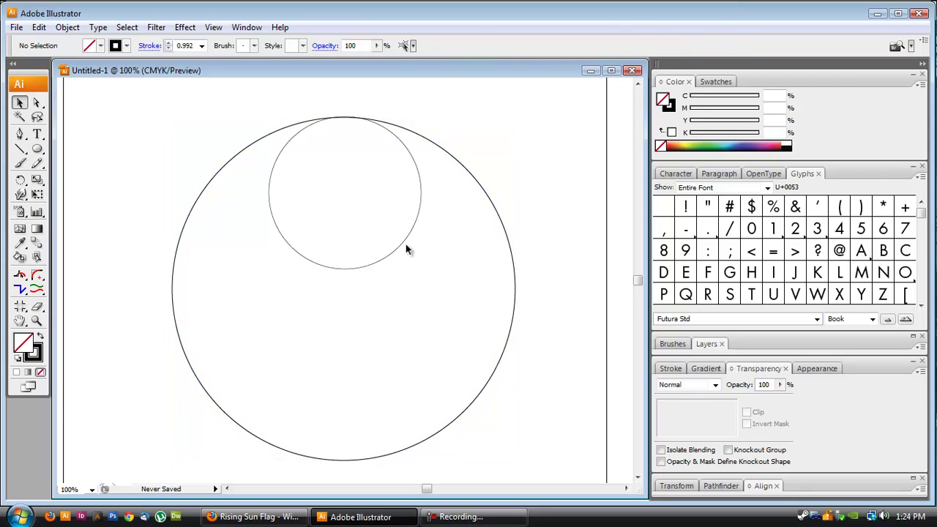
pyautogui.click(400, 250)
pyautogui.click(632, 46)
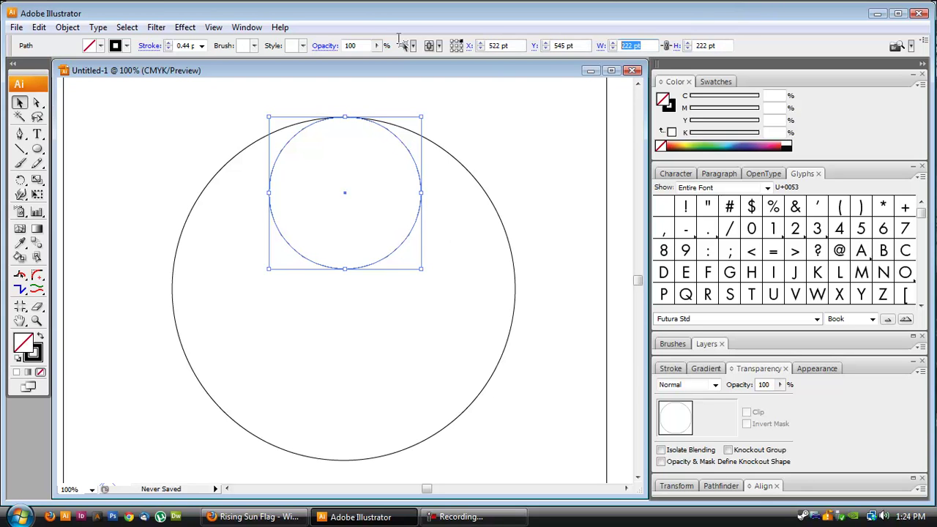
pyautogui.write('50')
# Set the small circle's width to 125 pt (500/4) and centre it horizontally on the big circle.
pyautogui.write('0/4')
pyautogui.press('Tab')
pyautogui.click(463, 139)
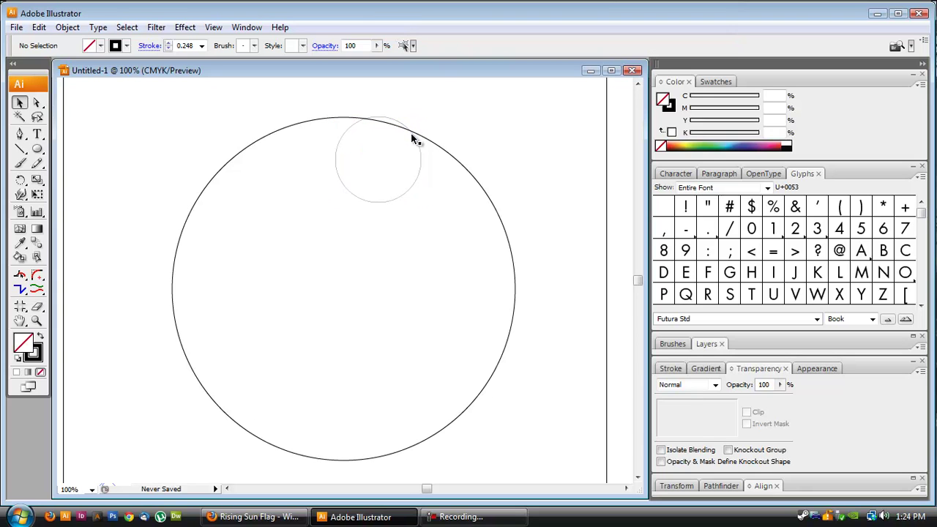
pyautogui.moveTo(422, 150); pyautogui.dragTo(383, 150)
pyautogui.moveTo(274, 99); pyautogui.dragTo(575, 279)
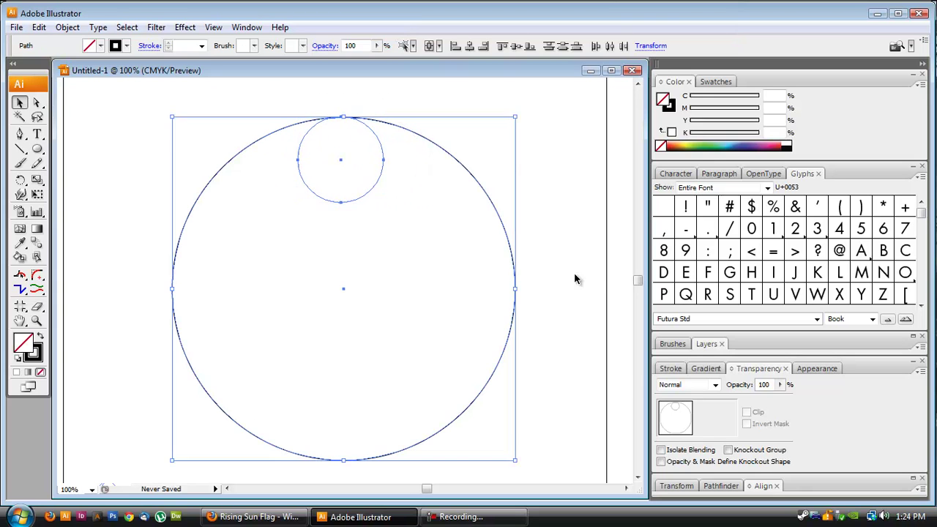
pyautogui.click(470, 46)
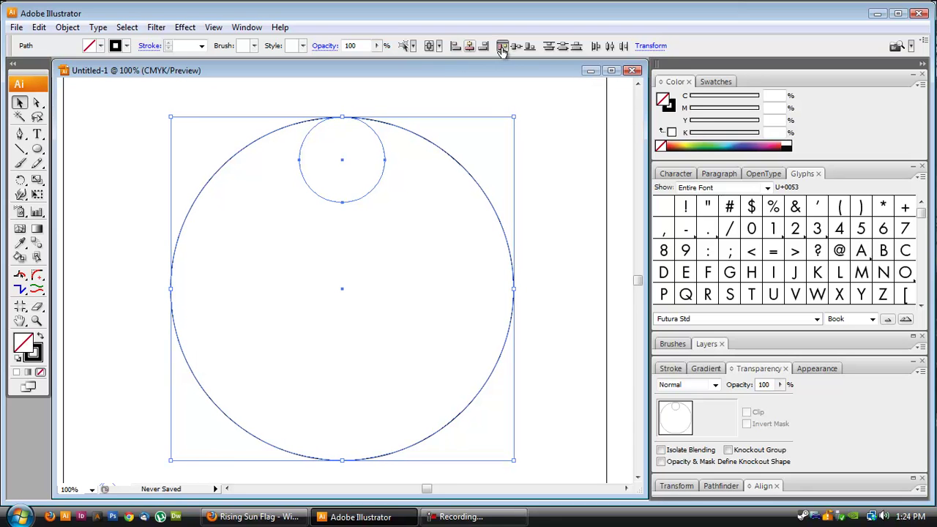
pyautogui.click(483, 105)
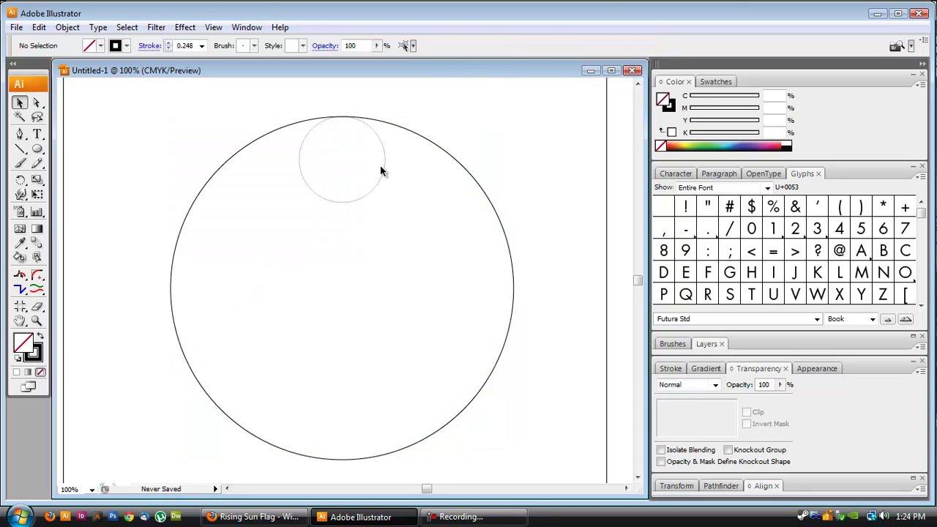
# Add copies of the small circle below it and align the last to the big circle's bottom.
pyautogui.moveTo(382, 167); pyautogui.dragTo(385, 325)
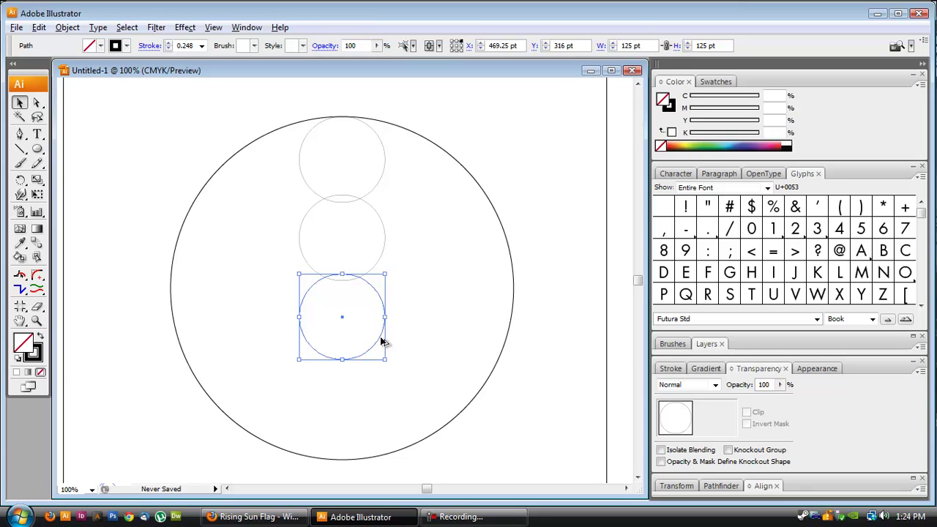
pyautogui.moveTo(380, 342); pyautogui.dragTo(385, 427)
pyautogui.moveTo(452, 472); pyautogui.dragTo(300, 408)
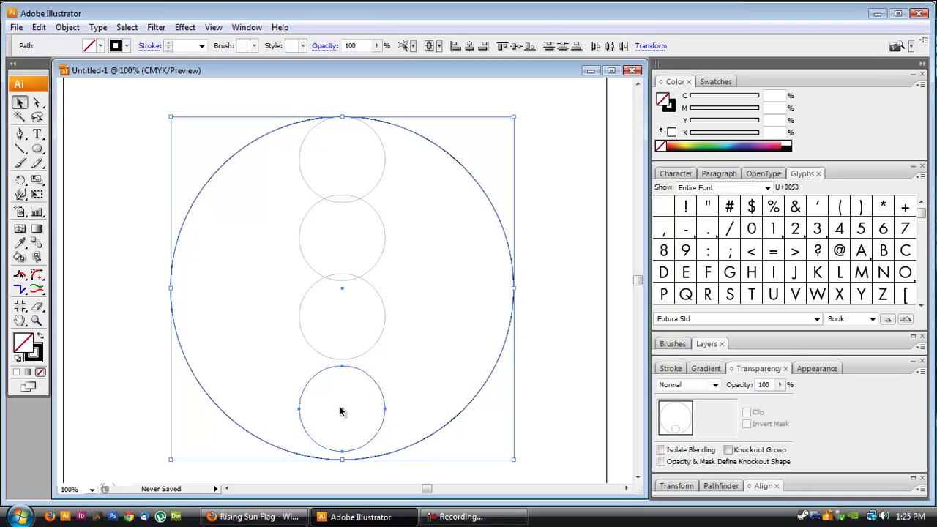
pyautogui.click(530, 47)
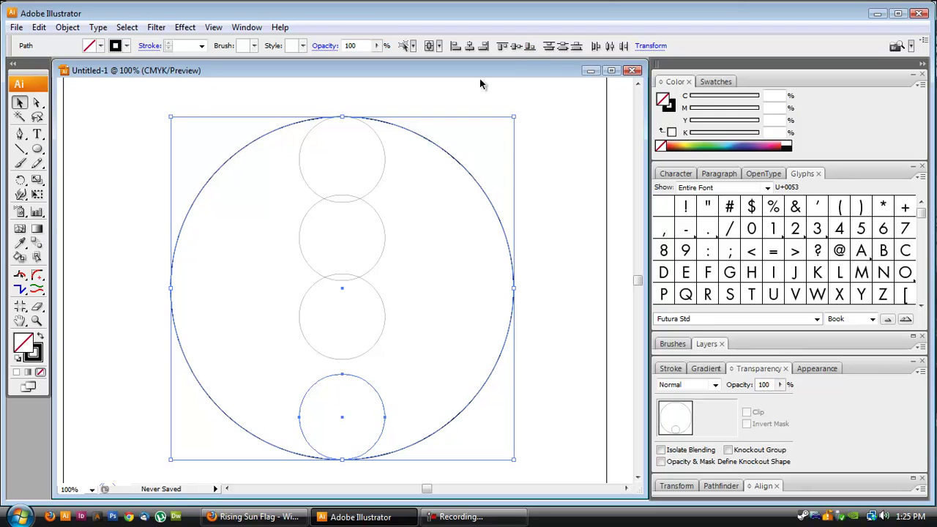
pyautogui.click(194, 119)
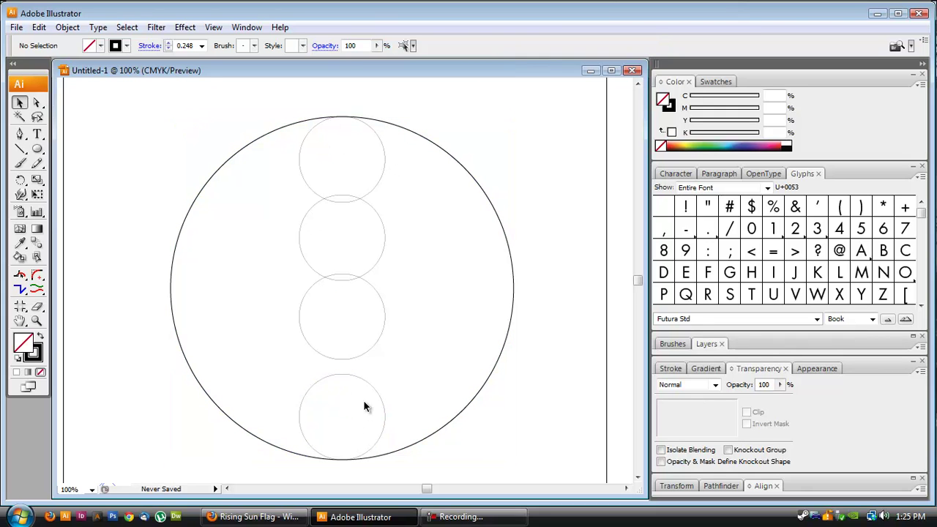
# Distribute the four small circles with even vertical spacing.
pyautogui.moveTo(425, 464); pyautogui.dragTo(244, 118)
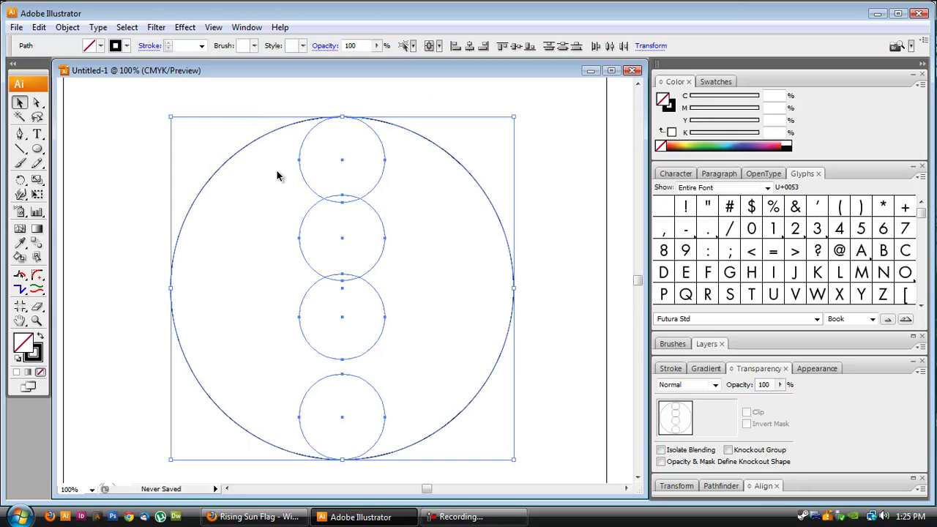
pyautogui.keyDown('shift'); pyautogui.click(241, 152); pyautogui.keyUp('shift')
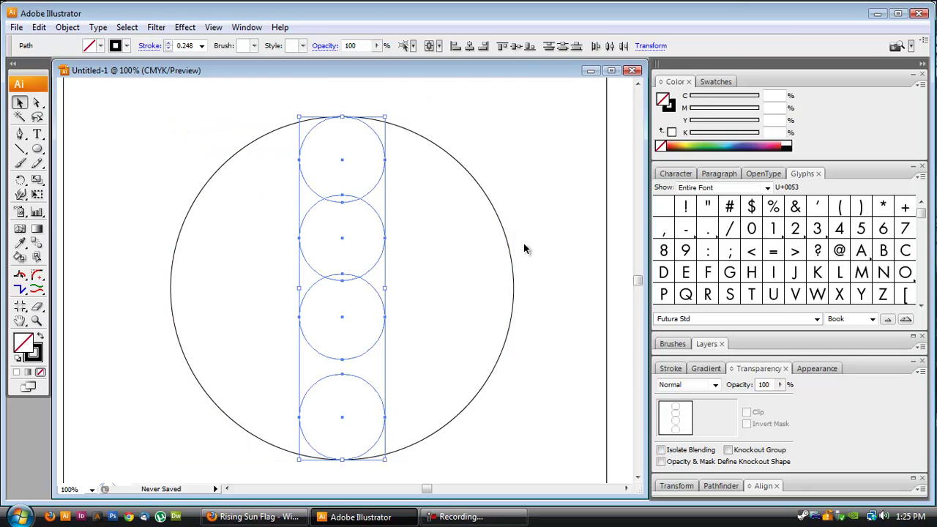
pyautogui.click(760, 487)
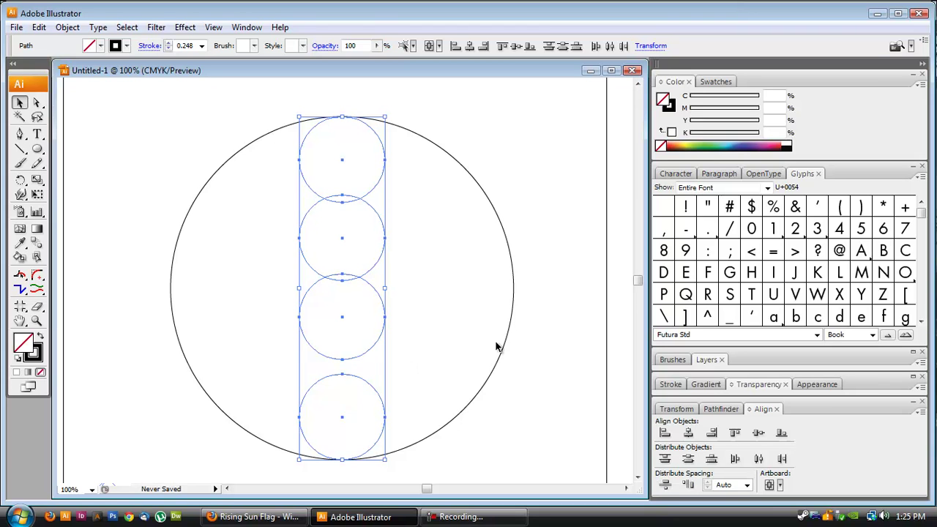
pyautogui.click(664, 484)
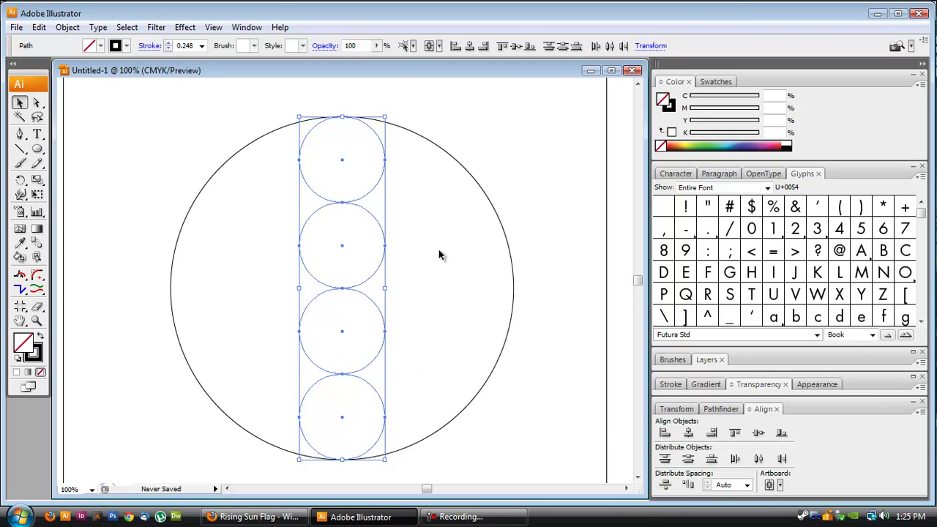
pyautogui.moveTo(183, 120); pyautogui.dragTo(521, 377)
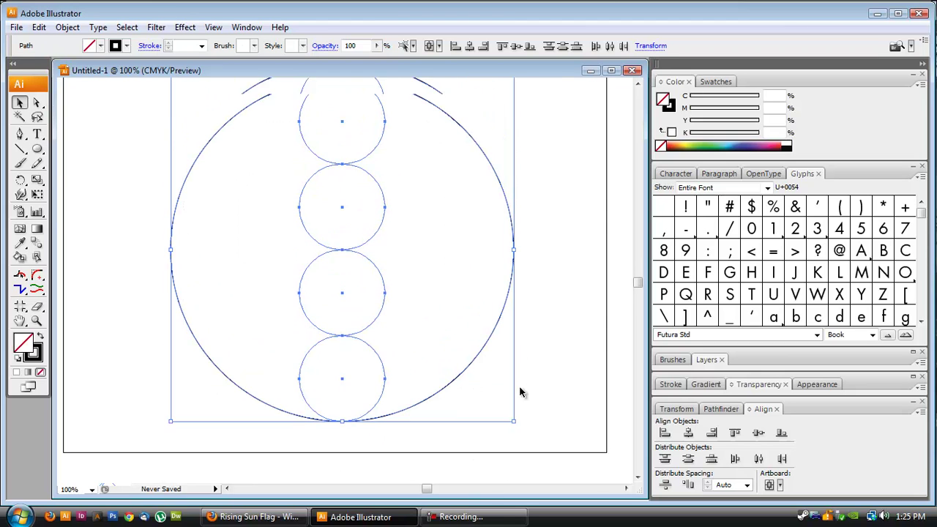
# Rotate-copy all the circles by a halved angle of 11.25°.
pyautogui.click(584, 260)
pyautogui.hotkey('ctrl', 'a')
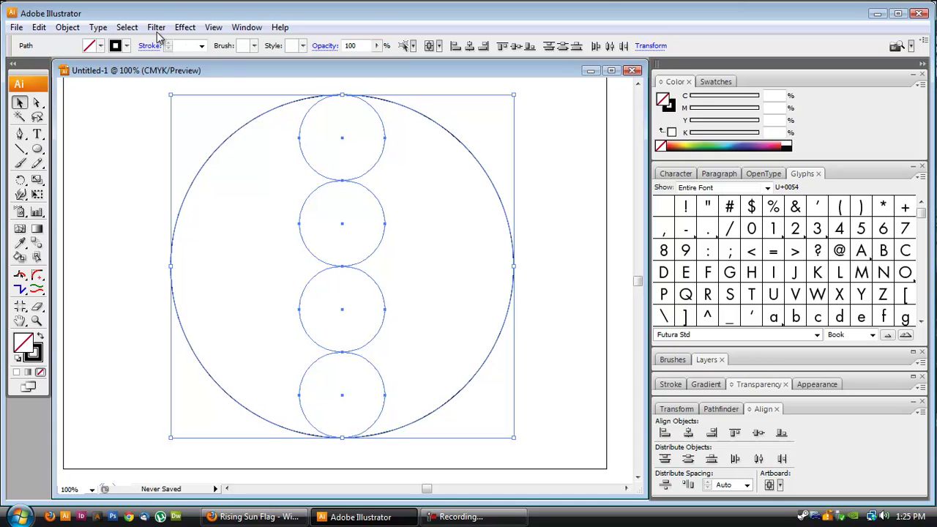
pyautogui.doubleClick(20, 179)
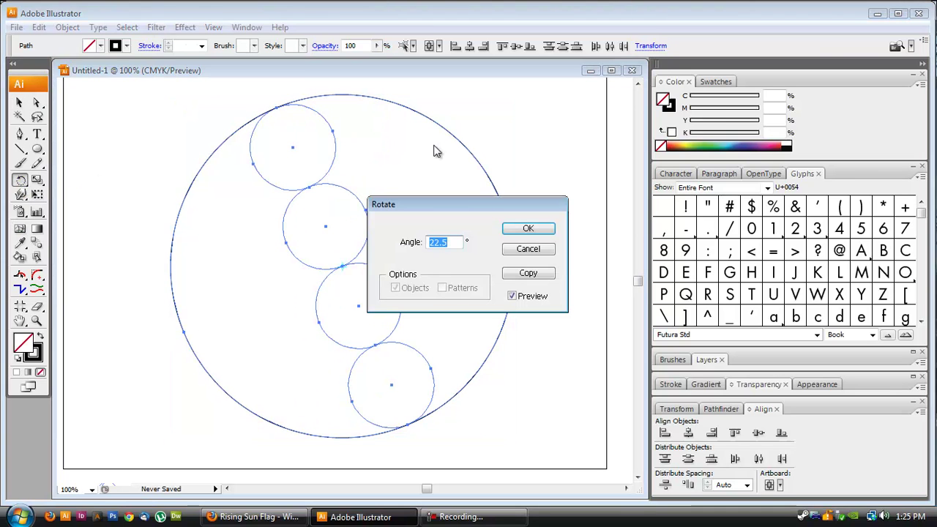
pyautogui.click(449, 244)
pyautogui.moveTo(450, 244); pyautogui.dragTo(430, 243)
pyautogui.click(450, 245)
pyautogui.write('/2')
pyautogui.press('Tab')
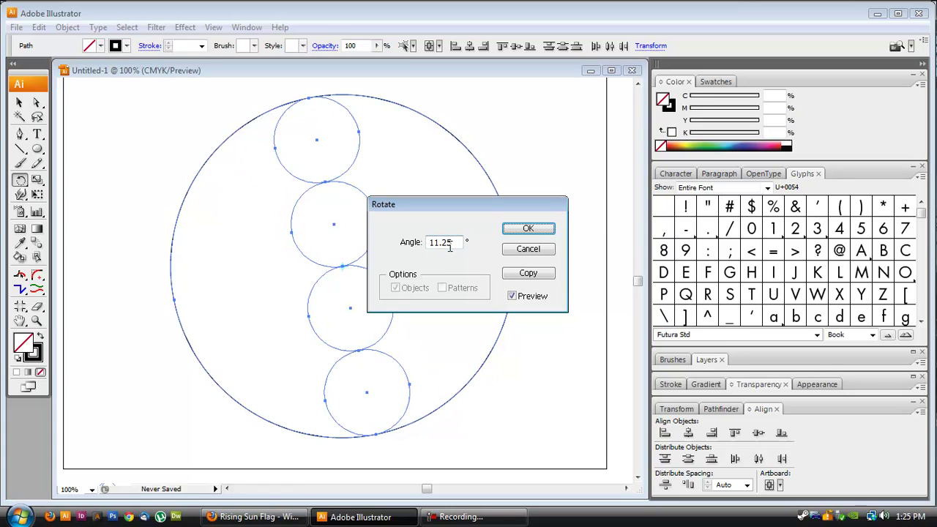
pyautogui.click(530, 276)
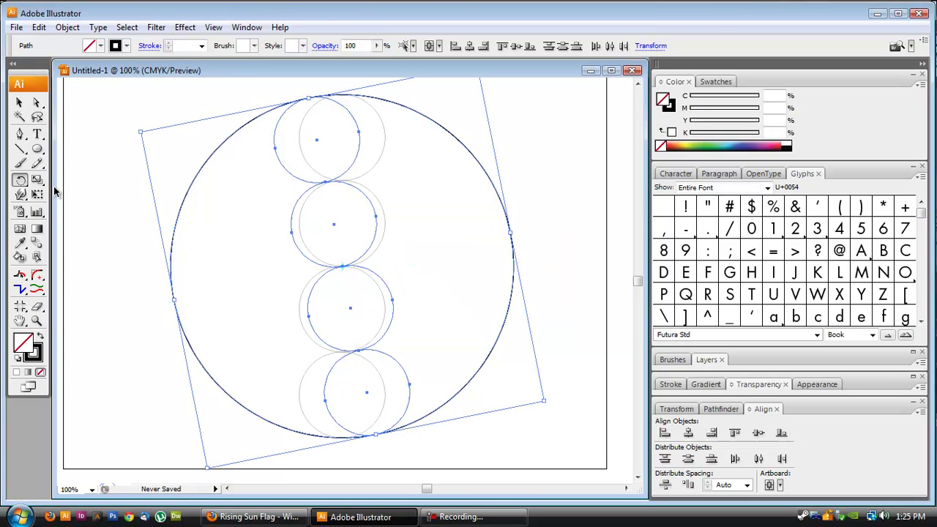
# Repeat the rotated copy with Ctrl+D until the rosette closes, then deselect everything.
pyautogui.hotkey('ctrl', 'd')
pyautogui.hotkey('ctrl', 'd')
pyautogui.hotkey('ctrl', 'd')
pyautogui.hotkey('ctrl', 'd')
pyautogui.hotkey('ctrl', 'd')
pyautogui.hotkey('ctrl', 'd')
pyautogui.hotkey('ctrl', 'd')
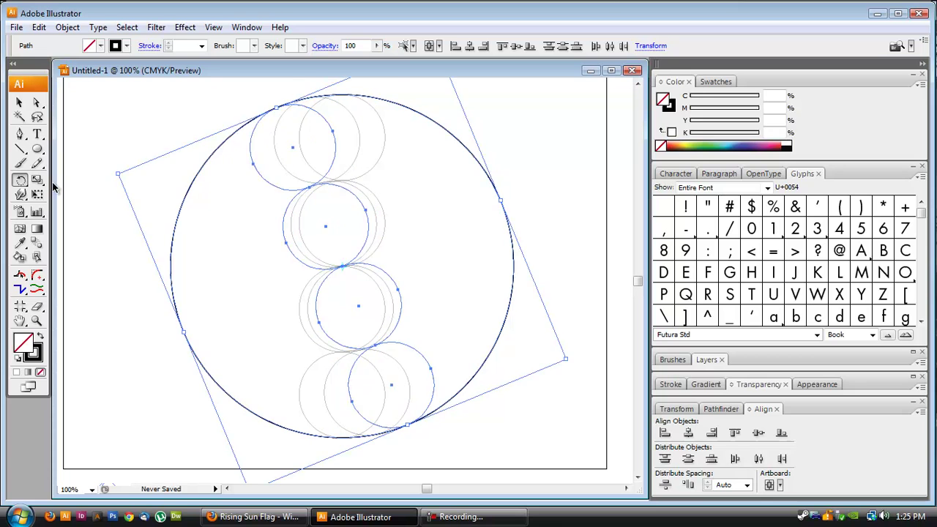
pyautogui.hotkey('ctrl', 'd')
pyautogui.hotkey('ctrl', 'd')
pyautogui.hotkey('ctrl', 'd')
pyautogui.hotkey('ctrl', 'd')
pyautogui.hotkey('ctrl', 'd')
pyautogui.hotkey('ctrl', 'd')
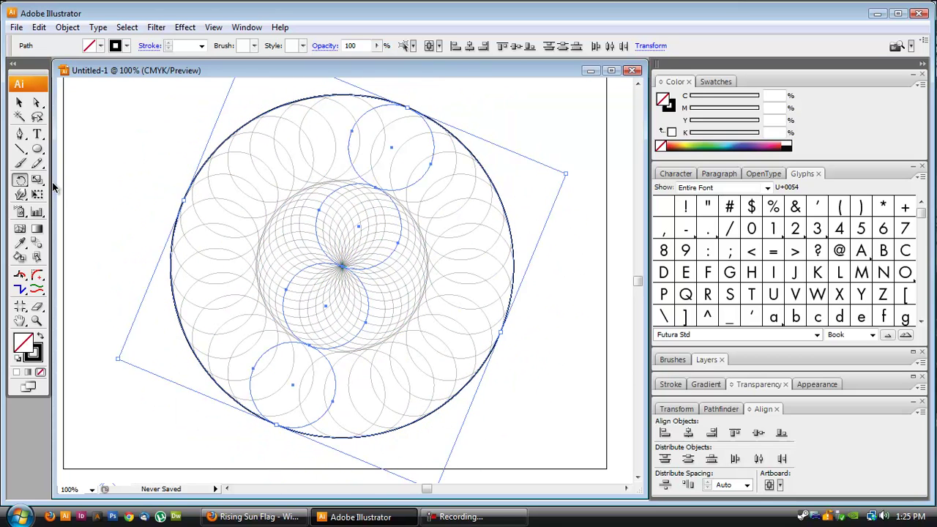
pyautogui.click(20, 103)
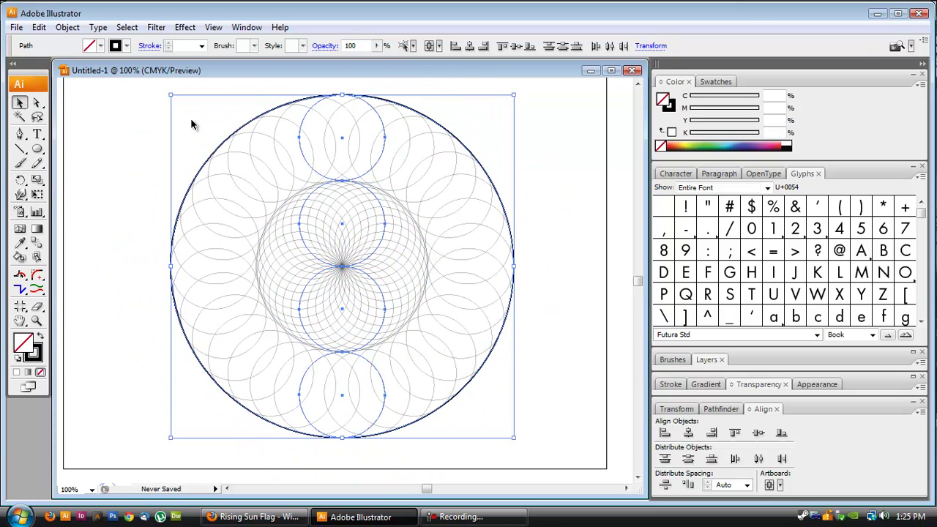
pyautogui.click(193, 121)
pyautogui.hotkey('ctrl', 'a')
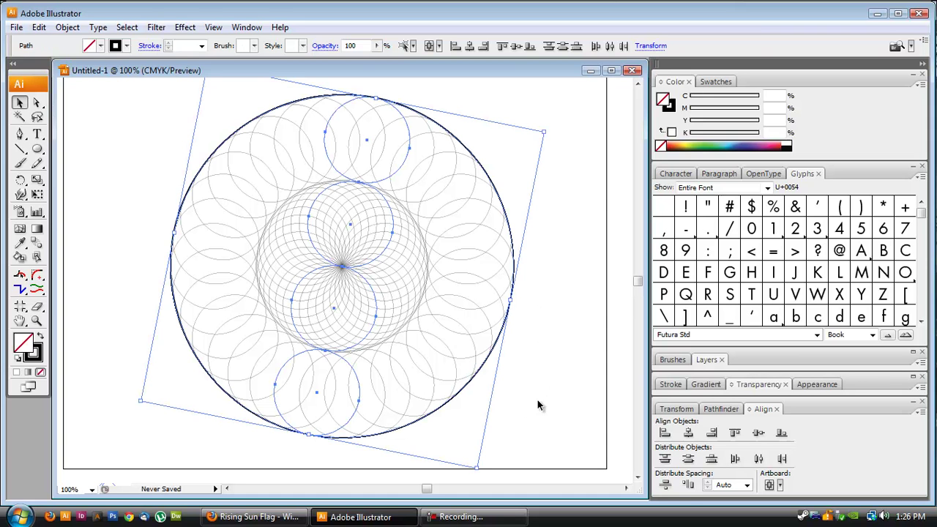
pyautogui.click(572, 395)
pyautogui.hotkey('ctrl', 'a')
pyautogui.hotkey('ctrl', 'shift', 'a')
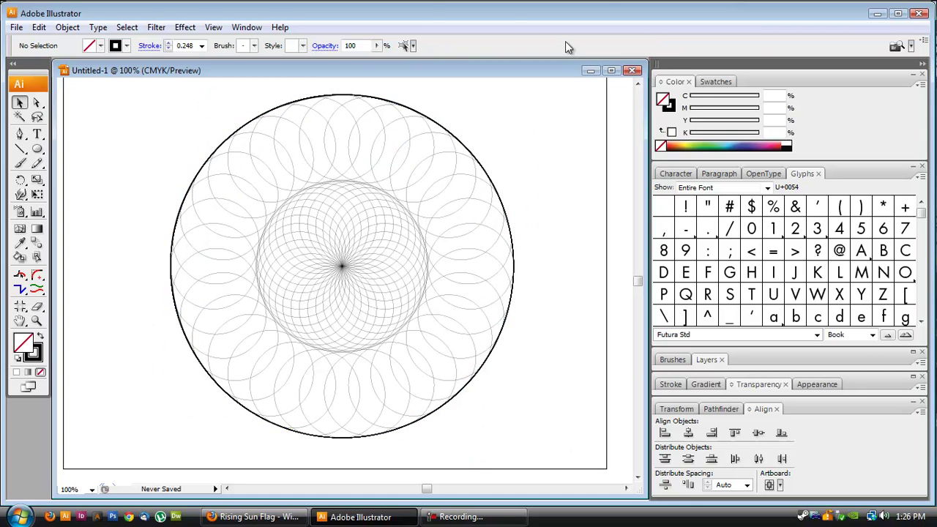
# Delete the large outer circle around the rosette.
pyautogui.click(358, 98)
pyautogui.click(433, 100)
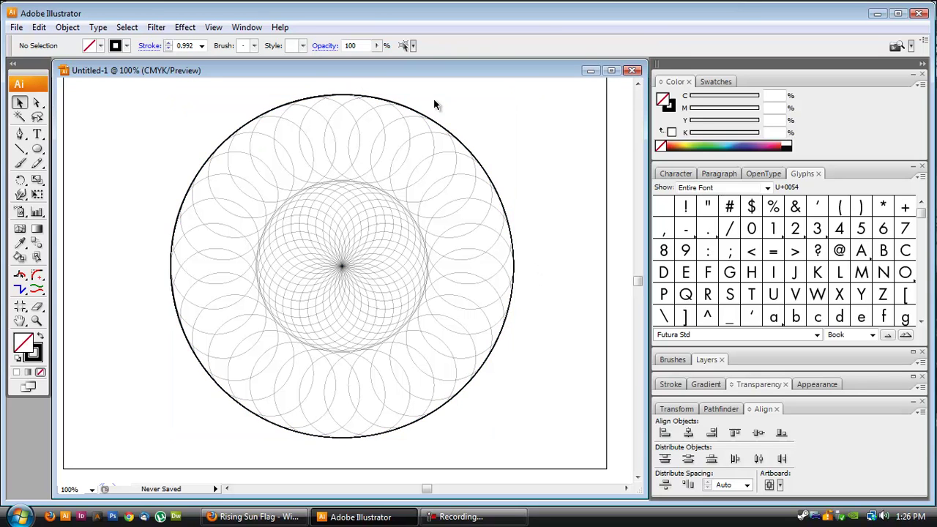
pyautogui.click(365, 96)
pyautogui.scroll(1, 368, 96)
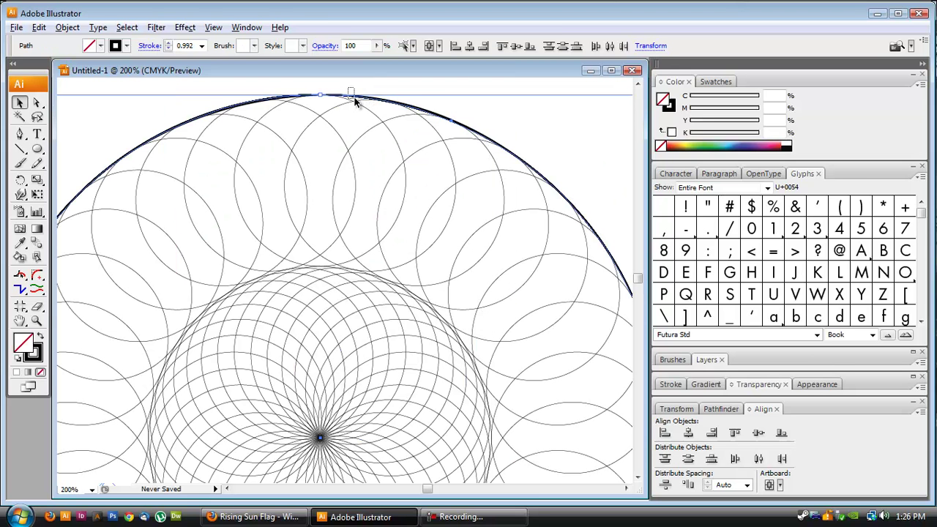
pyautogui.press('Delete')
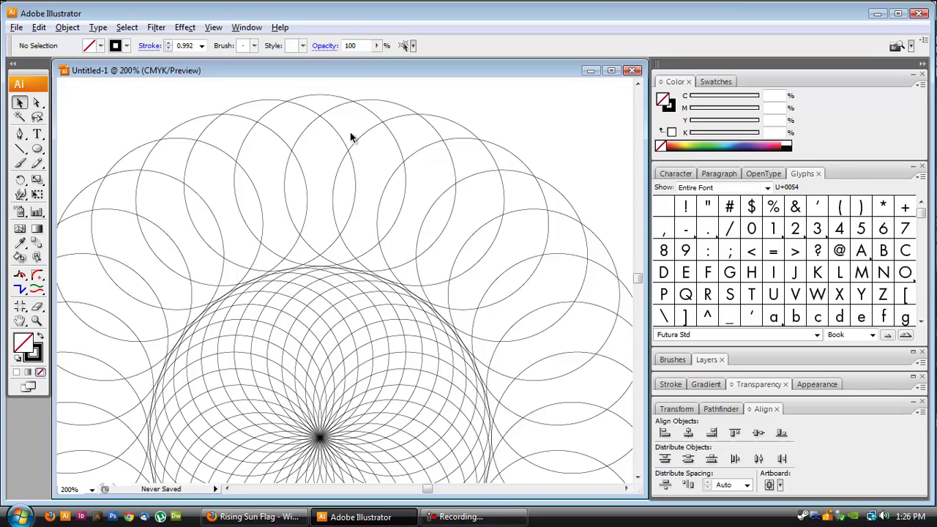
pyautogui.scroll(-1, 350, 137)
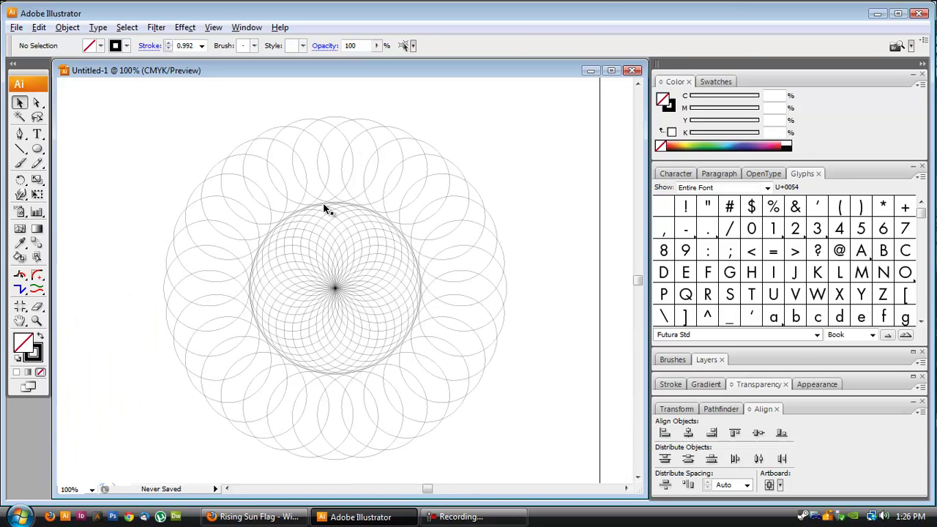
# Select all the rosette circles and apply Pathfinder Divide, then deselect.
pyautogui.hotkey('ctrl', 'a')
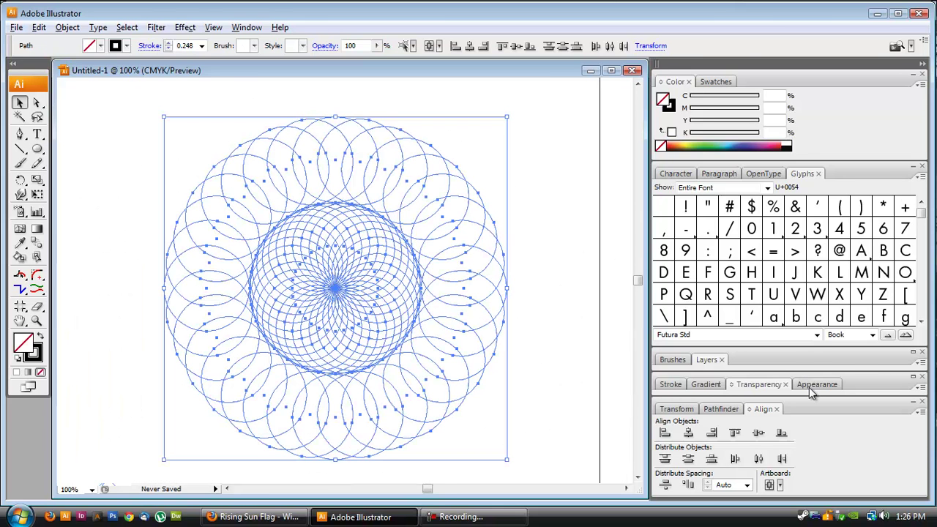
pyautogui.click(716, 410)
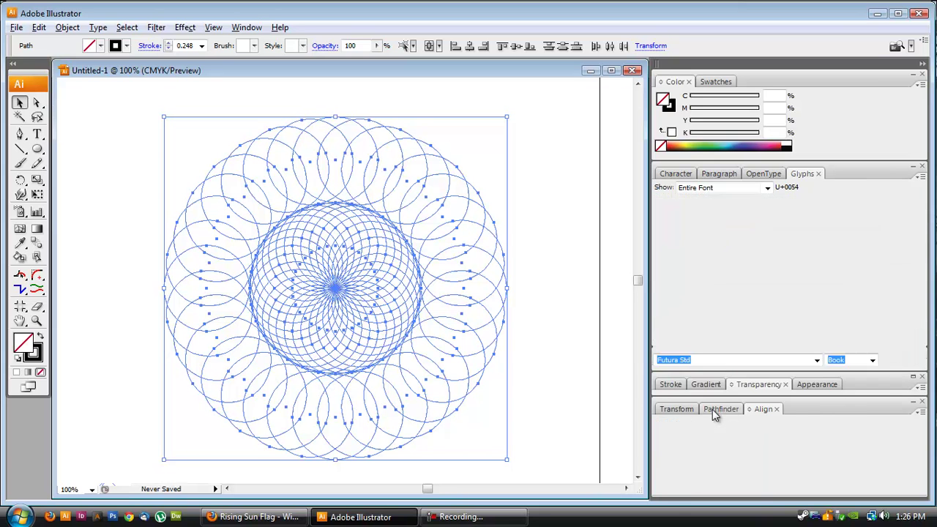
pyautogui.click(663, 486)
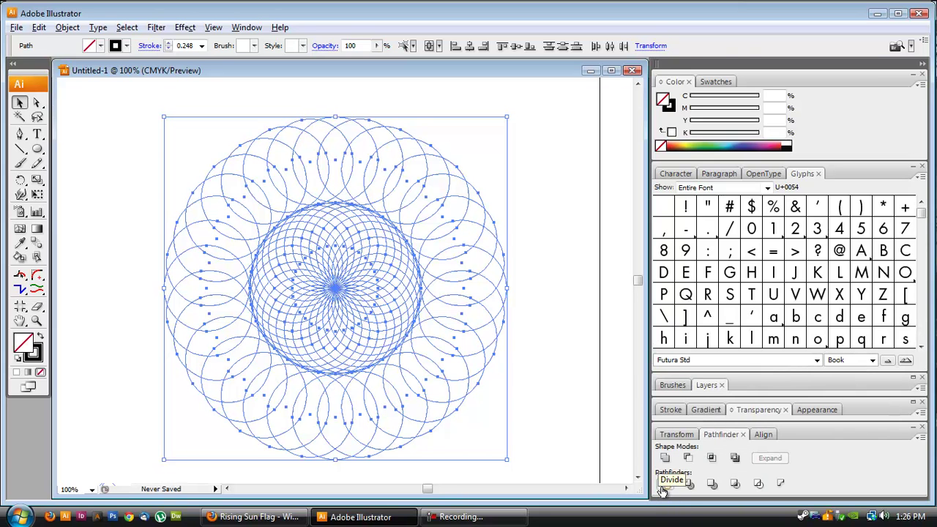
pyautogui.click(304, 163)
pyautogui.click(303, 164)
pyautogui.click(371, 151)
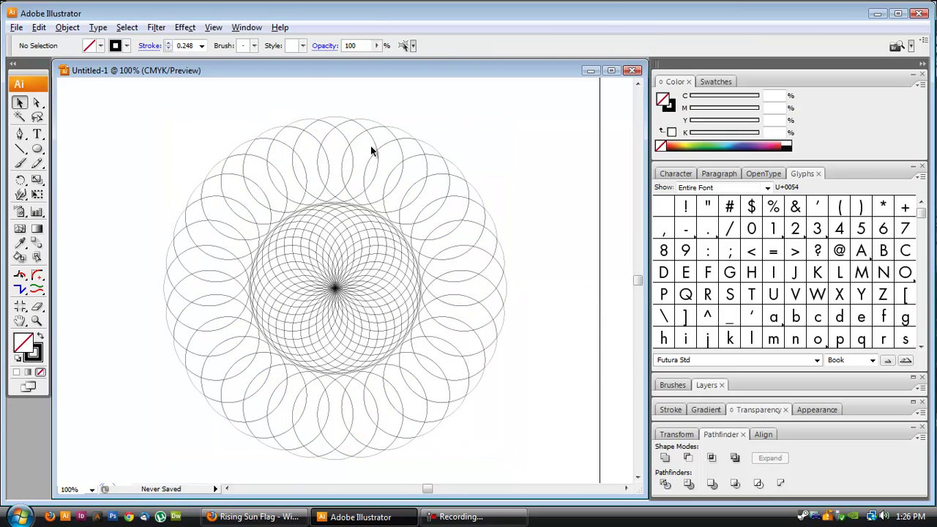
# Try light-blue fills on three top petals, starting at 40% cyan and getting lighter.
pyautogui.click(322, 145)
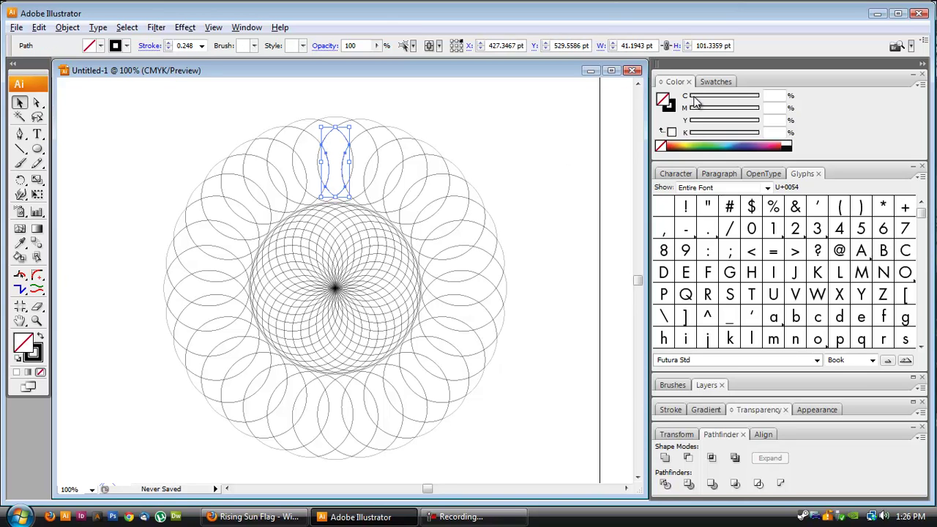
pyautogui.moveTo(694, 98); pyautogui.dragTo(718, 98)
pyautogui.click(409, 179)
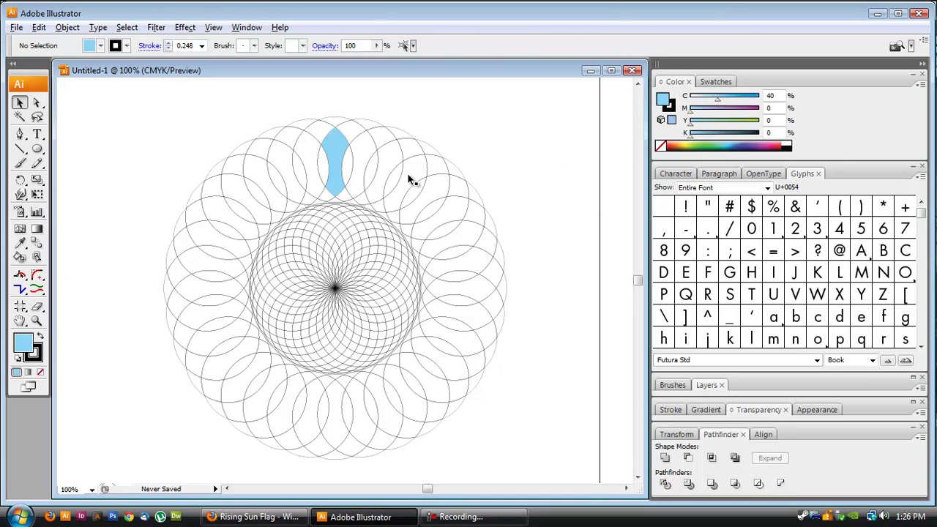
pyautogui.click(359, 140)
pyautogui.click(712, 98)
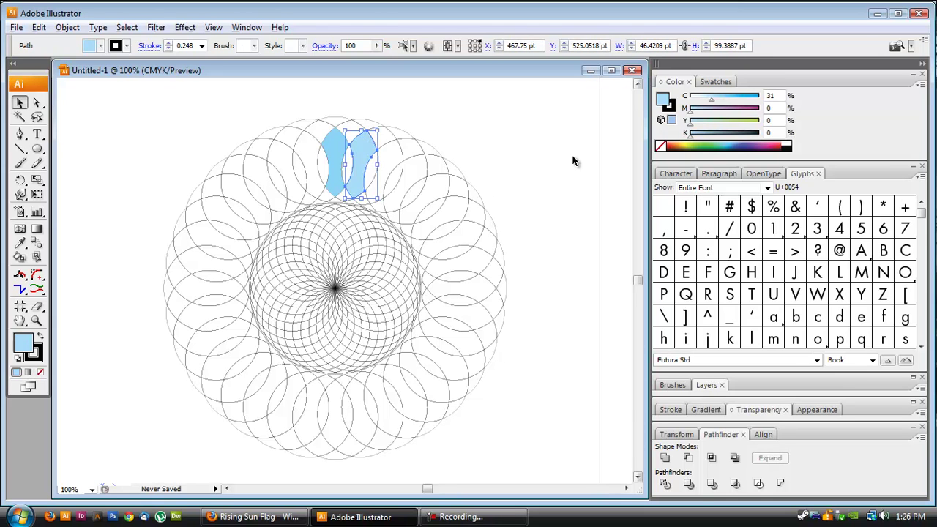
pyautogui.click(386, 143)
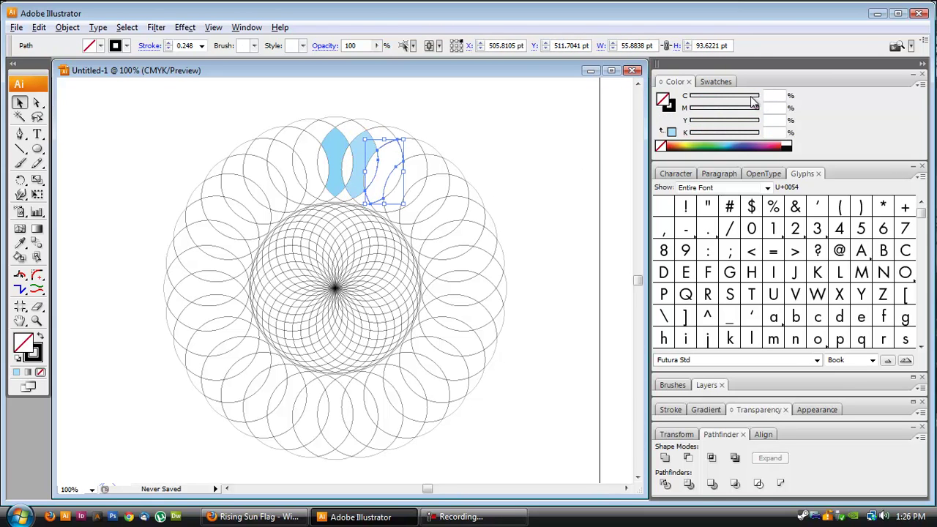
pyautogui.click(696, 99)
# Undo the trial fills and ungroup the divided rosette pieces.
pyautogui.click(524, 212)
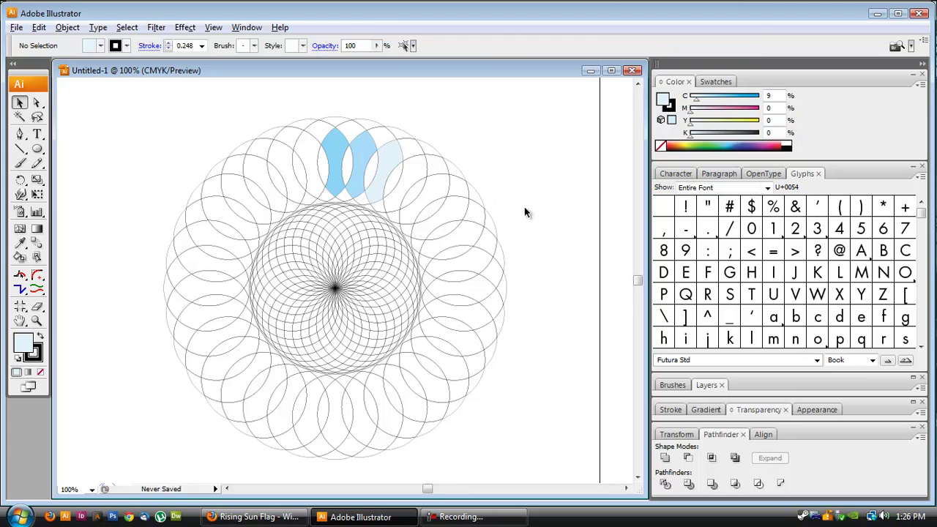
pyautogui.hotkey('ctrl', 'z')
pyautogui.hotkey('ctrl', 'z')
pyautogui.hotkey('ctrl', 'z')
pyautogui.click(331, 212)
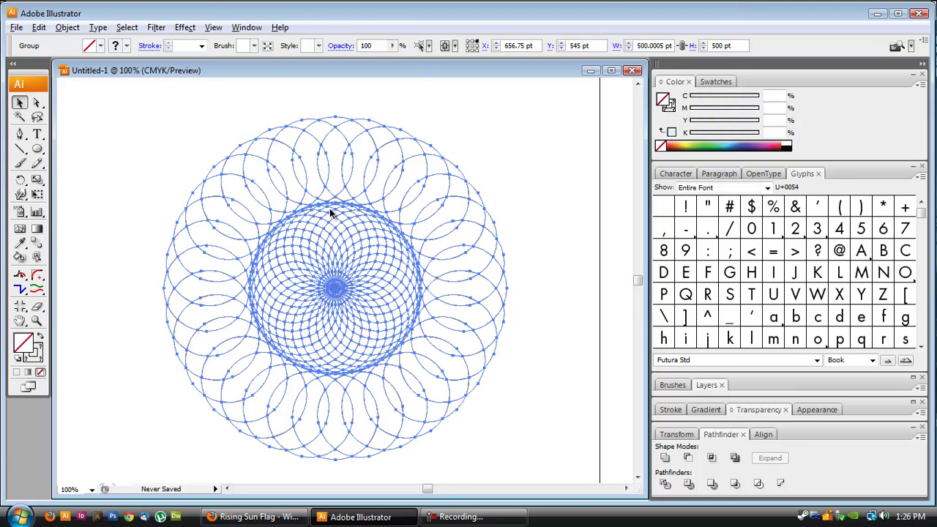
pyautogui.hotkey('ctrl', 'shift', 'g')
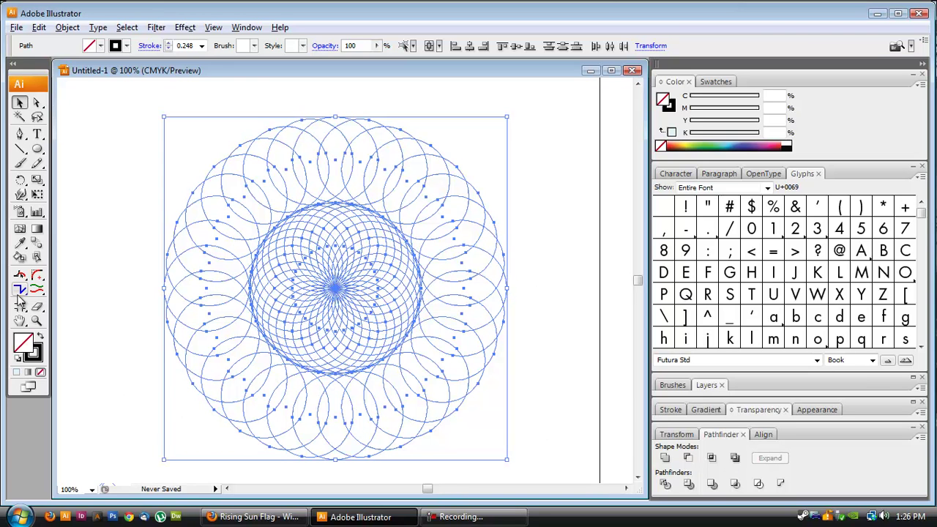
# Make a Live Paint group and paint the upper outer ring segments with 24% cyan.
pyautogui.click(19, 258)
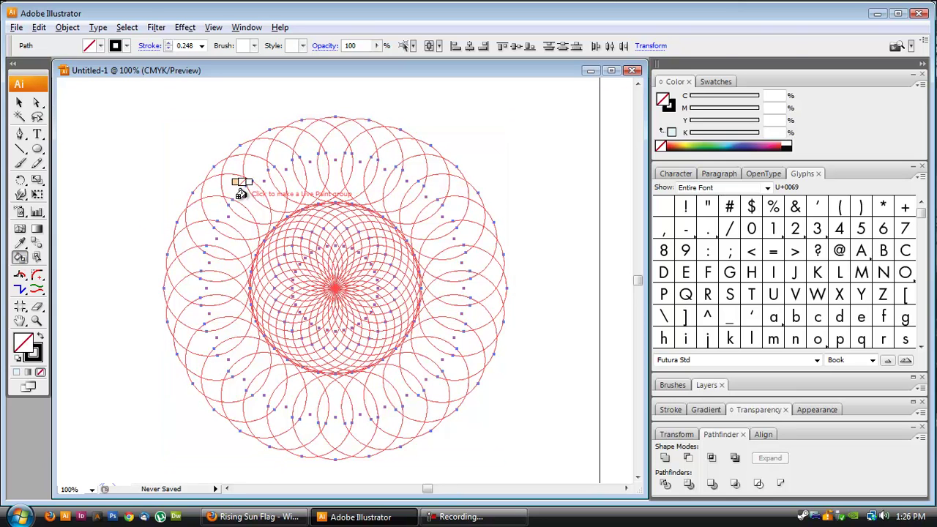
pyautogui.click(244, 198)
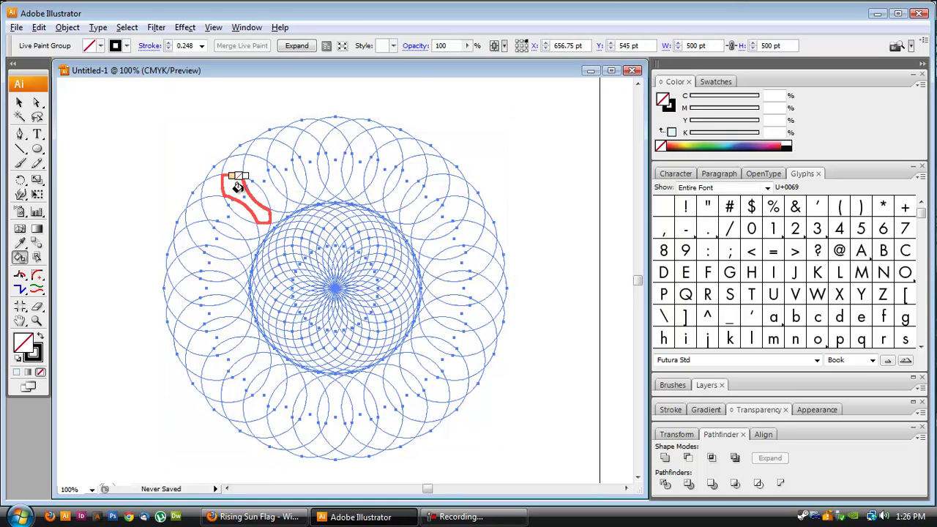
pyautogui.click(705, 96)
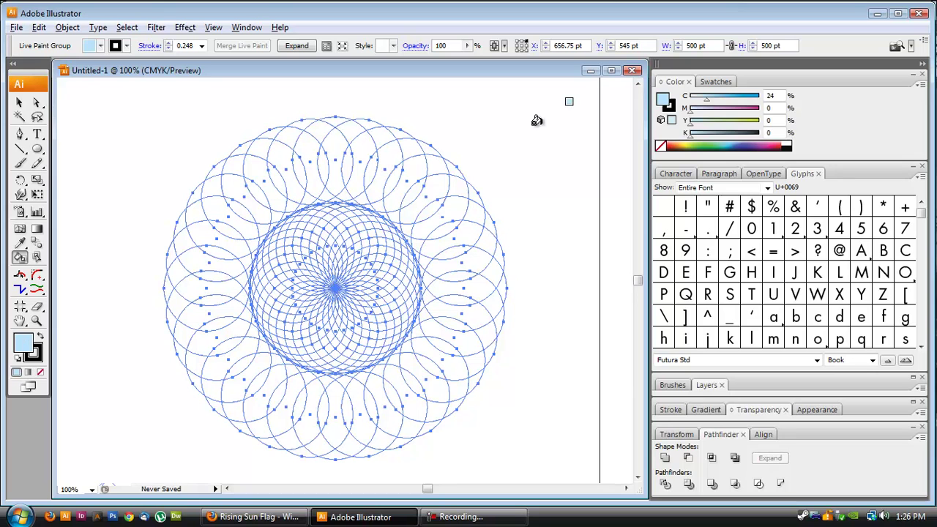
pyautogui.click(238, 190)
pyautogui.click(261, 178)
pyautogui.click(290, 157)
pyautogui.click(311, 157)
pyautogui.click(333, 154)
pyautogui.click(360, 149)
pyautogui.click(386, 155)
# Continue painting outer ring segments light blue down the right side to the bottom.
pyautogui.click(407, 170)
pyautogui.click(431, 188)
pyautogui.click(450, 206)
pyautogui.click(462, 232)
pyautogui.click(459, 261)
pyautogui.click(472, 288)
pyautogui.click(469, 306)
pyautogui.click(460, 333)
pyautogui.click(445, 359)
pyautogui.click(432, 390)
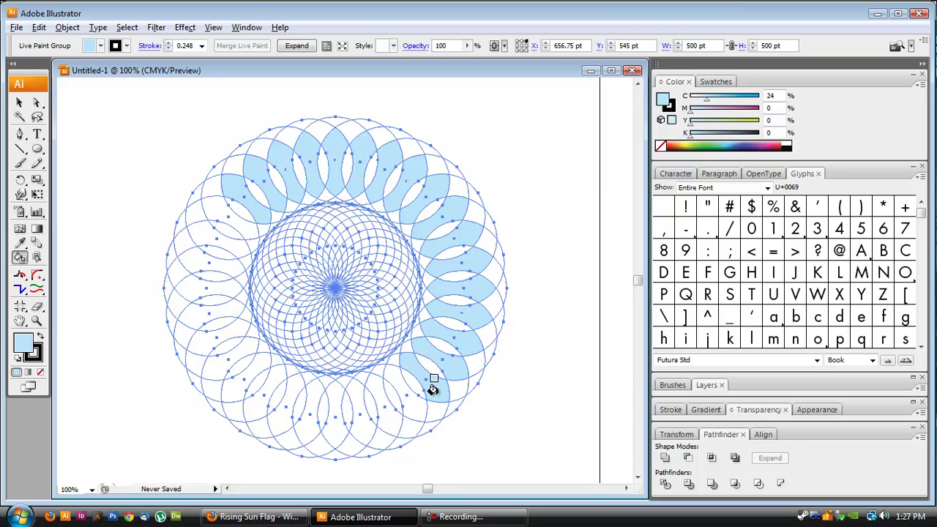
pyautogui.click(410, 410)
pyautogui.click(396, 419)
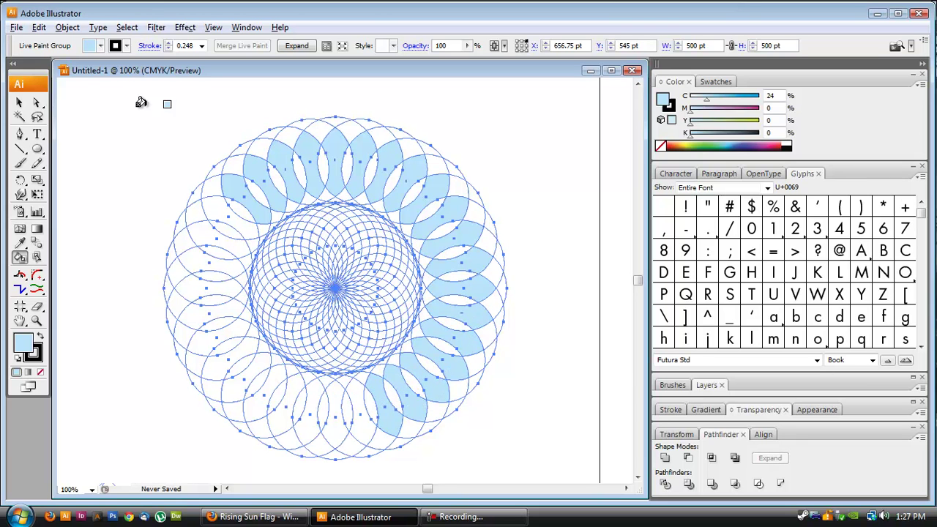
# Expand the Live Paint into ordinary paths and check a petal is a separate path.
pyautogui.click(19, 102)
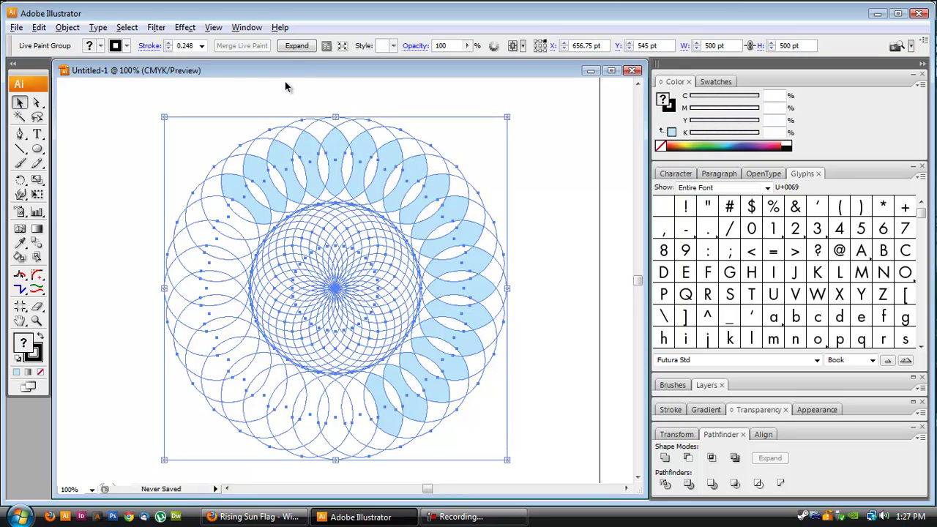
pyautogui.click(296, 45)
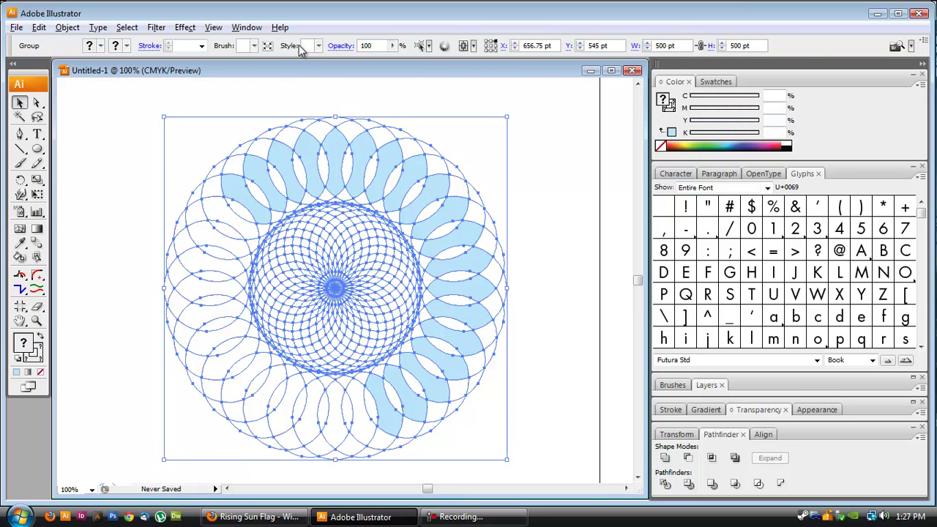
pyautogui.click(571, 214)
pyautogui.press('a')
pyautogui.click(362, 152)
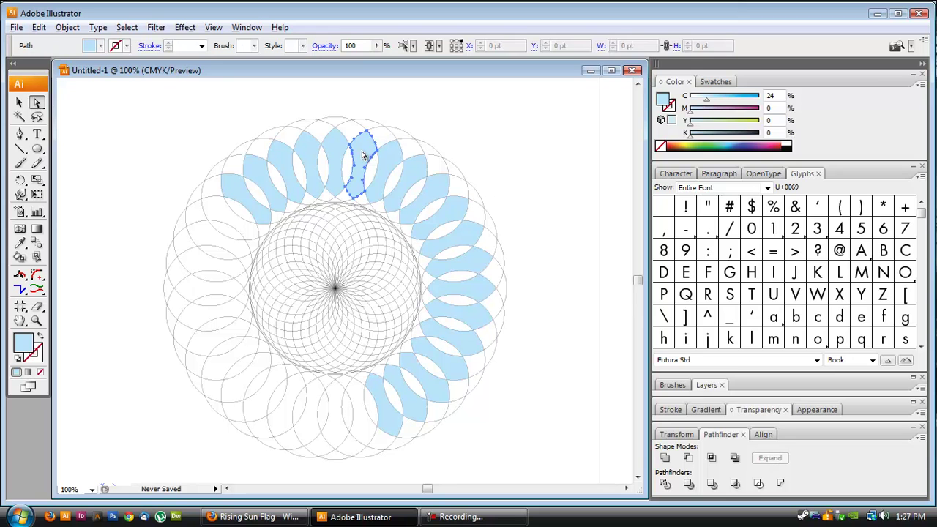
pyautogui.moveTo(362, 152); pyautogui.dragTo(483, 145)
pyautogui.hotkey('ctrl', 'z')
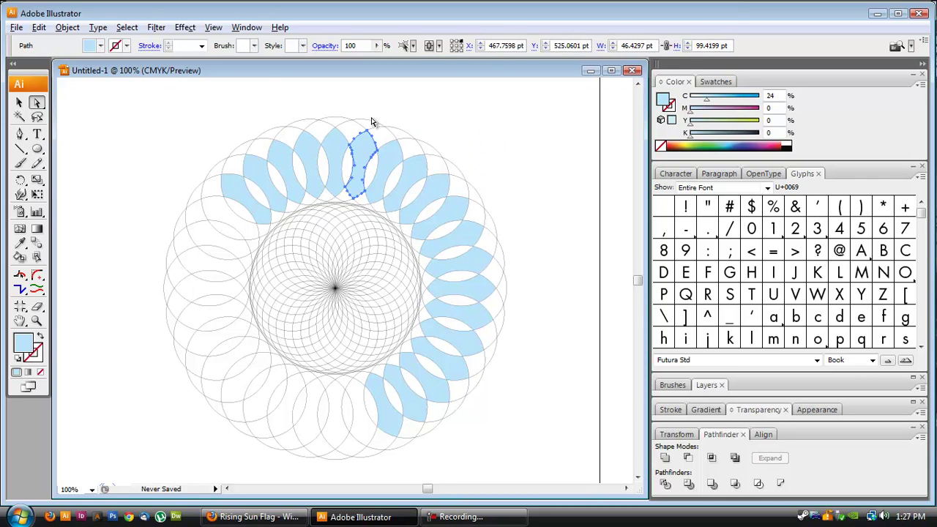